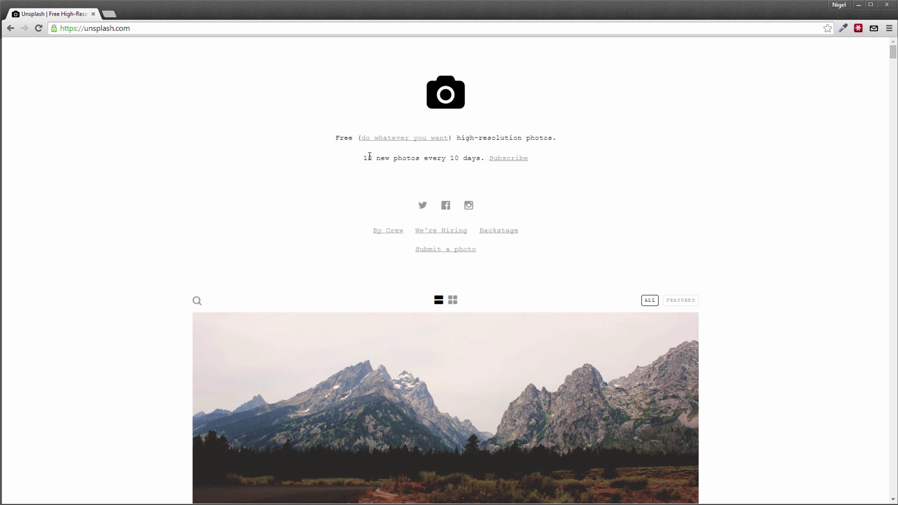
- Highlight Unsplash's tagline about new photos, then bring up the PowerPoint icons slide
drag(377, 156, 463, 156)
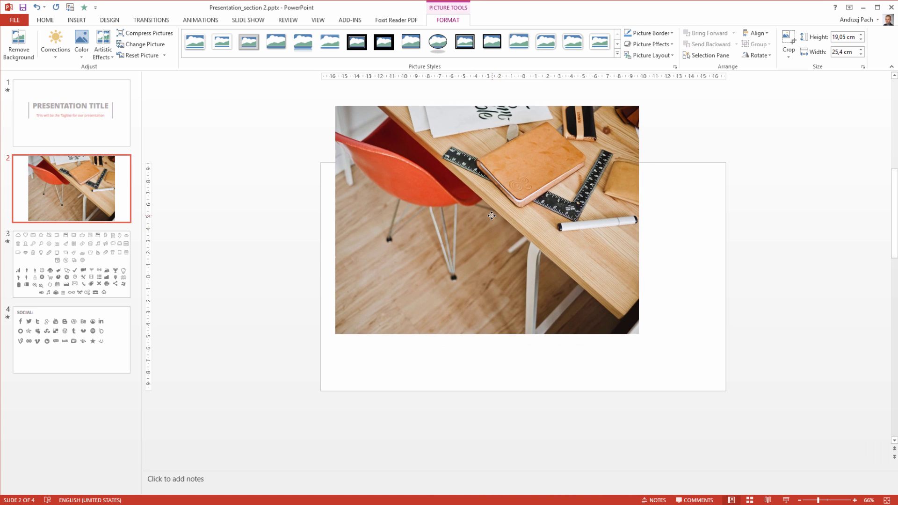
drag(492, 215, 480, 233)
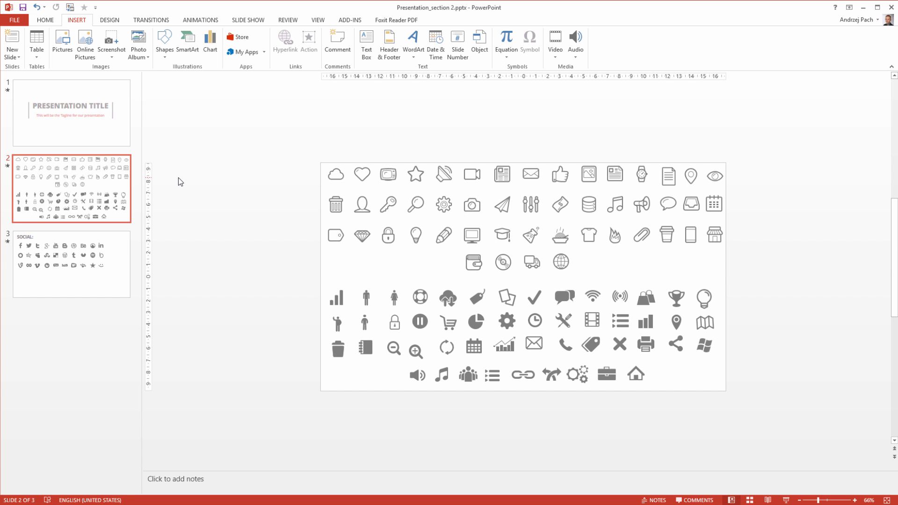
- Insert a new blank slide between the title slide and the icons slide
click(100, 150)
right_click(99, 152)
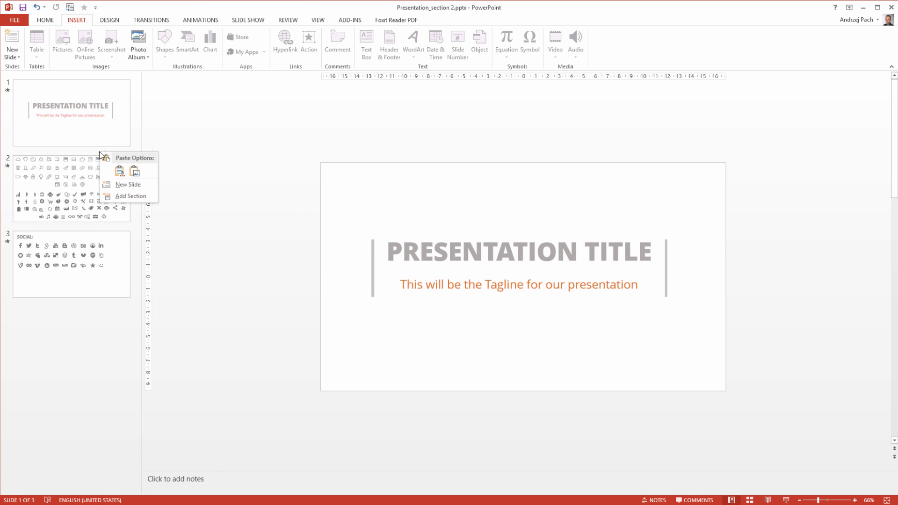
click(130, 186)
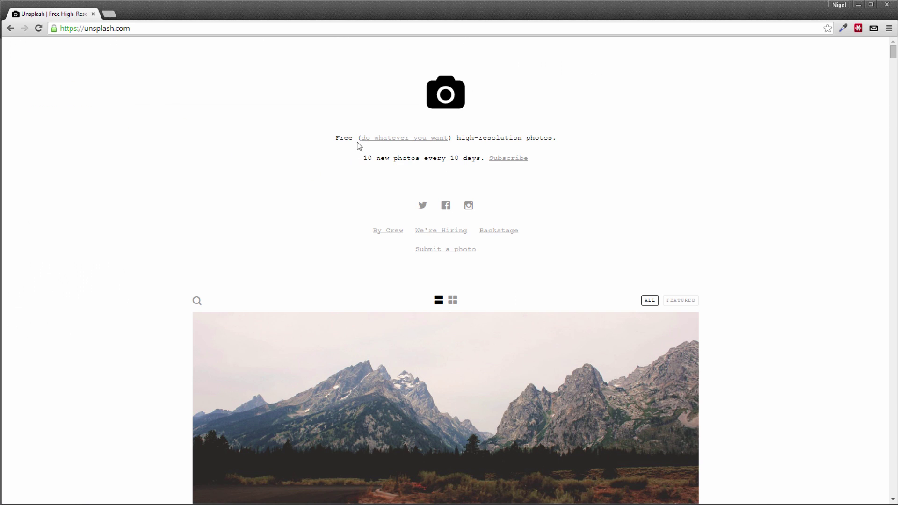
- Highlight Unsplash's free-use and new-photos taglines, then clear the highlight
drag(354, 135, 455, 138)
click(462, 137)
drag(361, 163, 477, 167)
click(478, 168)
- Search Unsplash for 'office' photos and browse the results in grid view
click(196, 301)
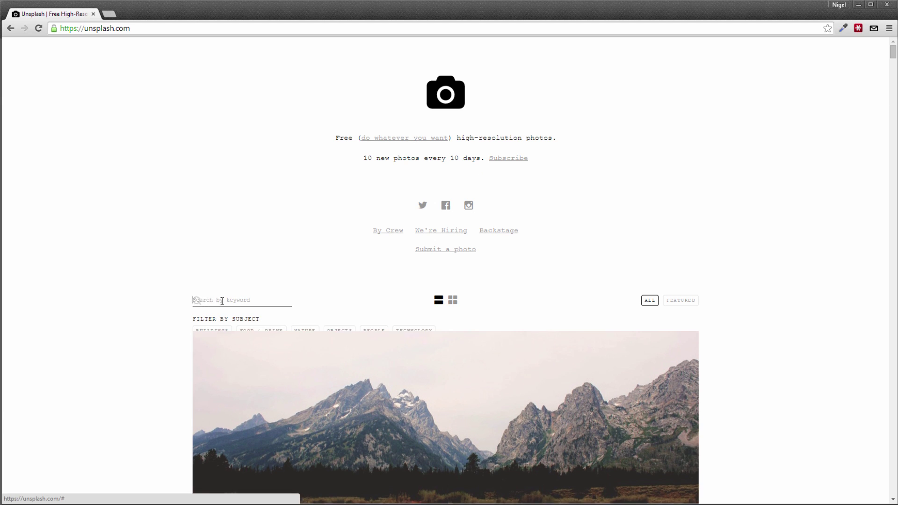
text(office)
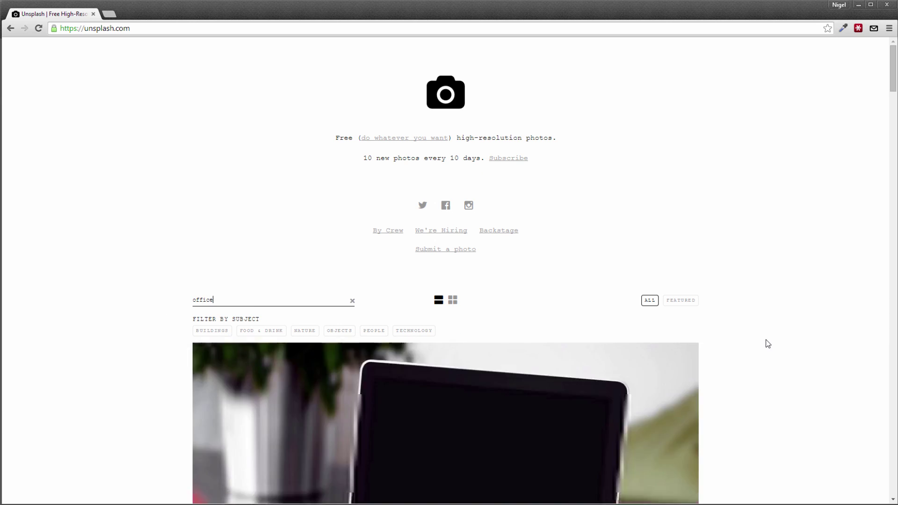
scroll(748, 343, down, 3)
click(452, 156)
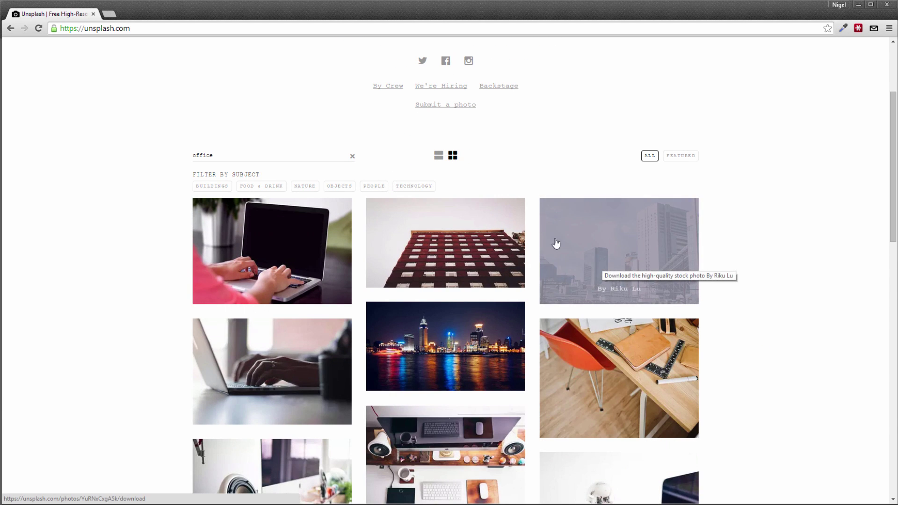
scroll(452, 294, down, 3)
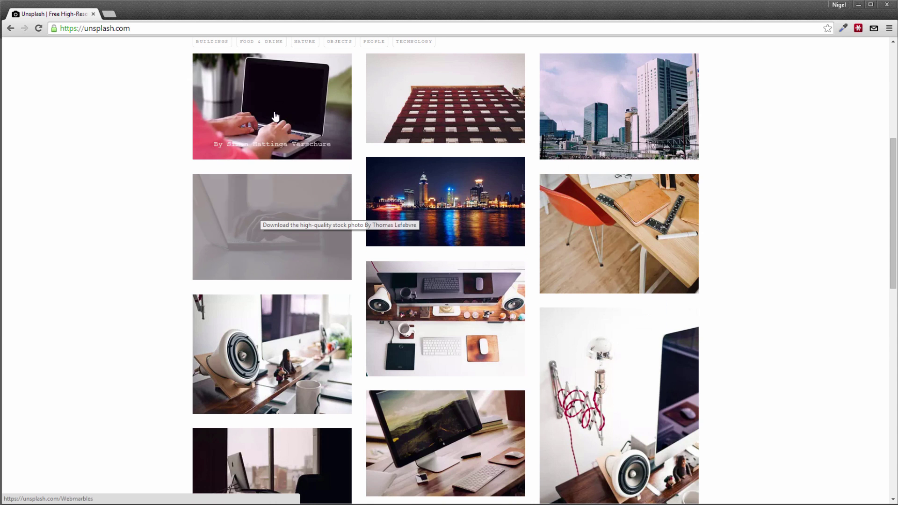
scroll(261, 213, down, 6)
scroll(99, 278, down, 7)
scroll(99, 282, up, 8)
scroll(80, 298, up, 4)
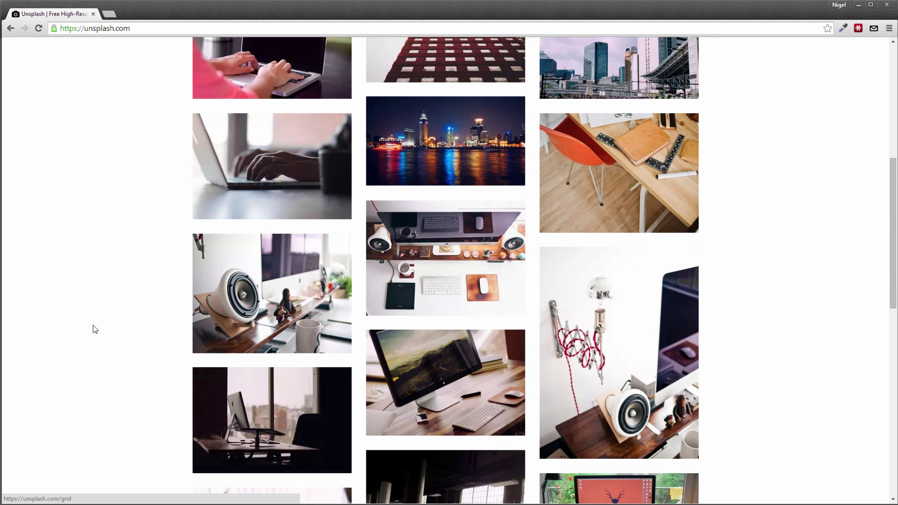
- Delete slide 2's placeholders and drop Office.jpg onto it from the lecture folder
mouse_move(165, 489)
click(107, 469)
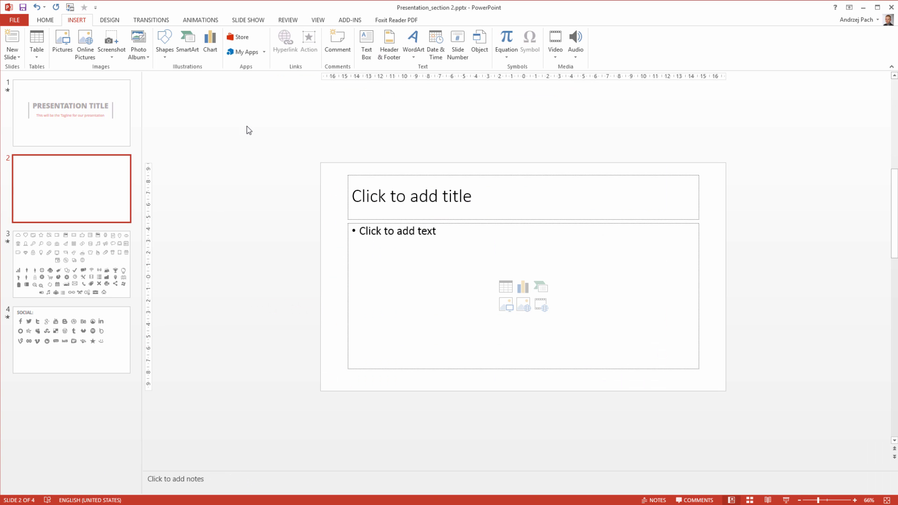
drag(247, 125, 790, 447)
key(Delete)
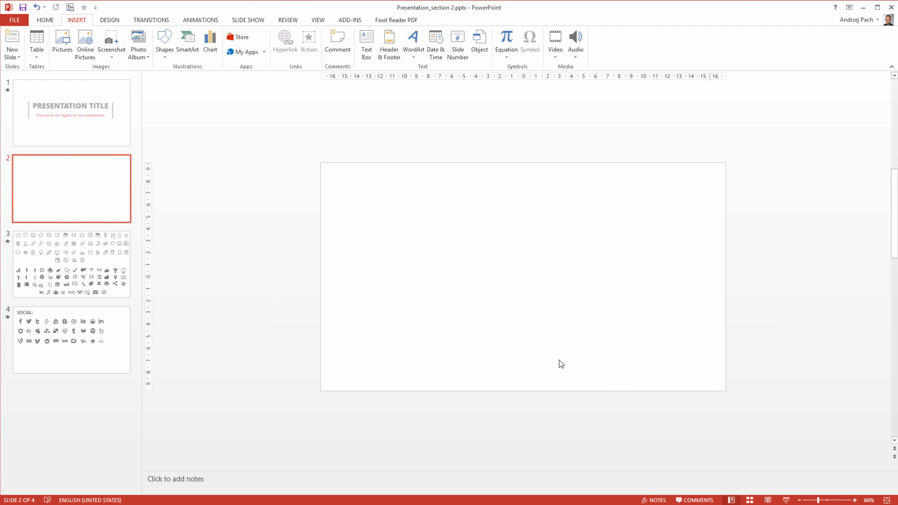
key(alt+Tab)
drag(209, 207, 485, 224)
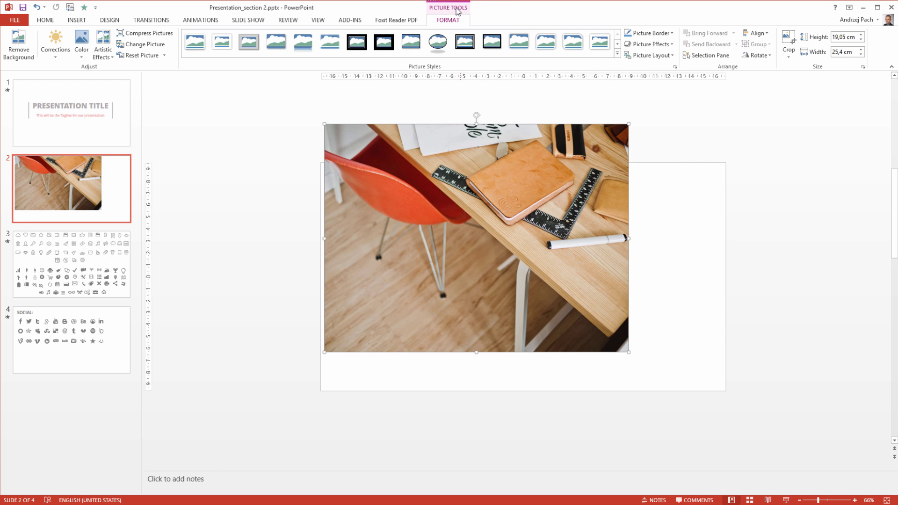
- Crop a strip off the bottom of the desk photo
click(789, 41)
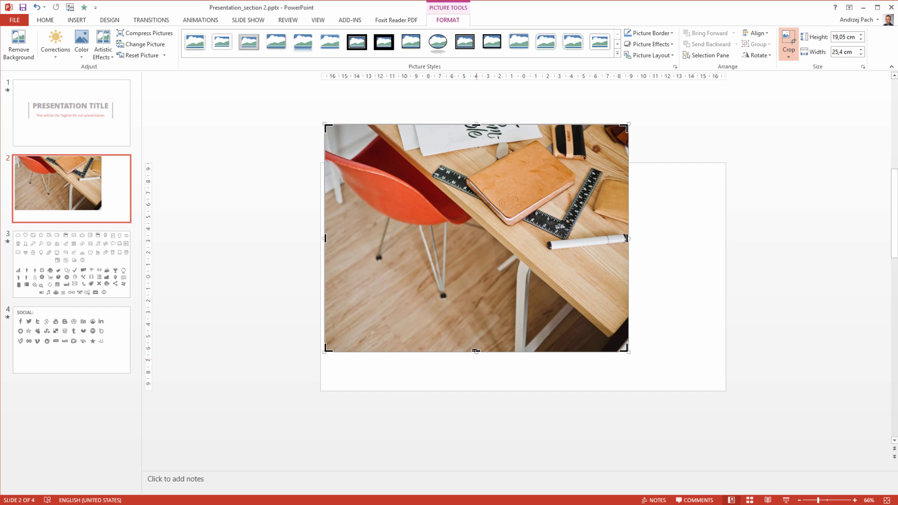
drag(477, 352, 480, 302)
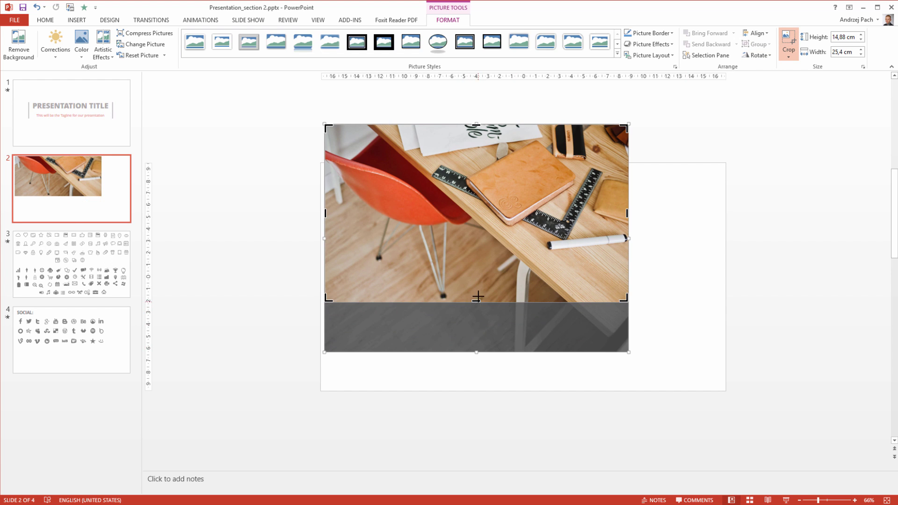
drag(477, 295, 477, 266)
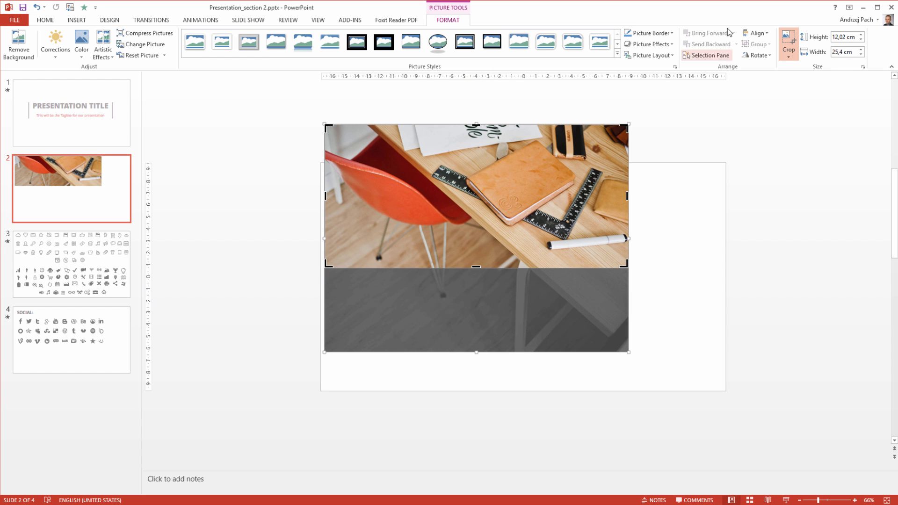
click(789, 40)
- Enlarge and reposition the photo to a 16,01 × 33,87 cm full-width banner
drag(628, 269, 683, 293)
drag(520, 206, 516, 231)
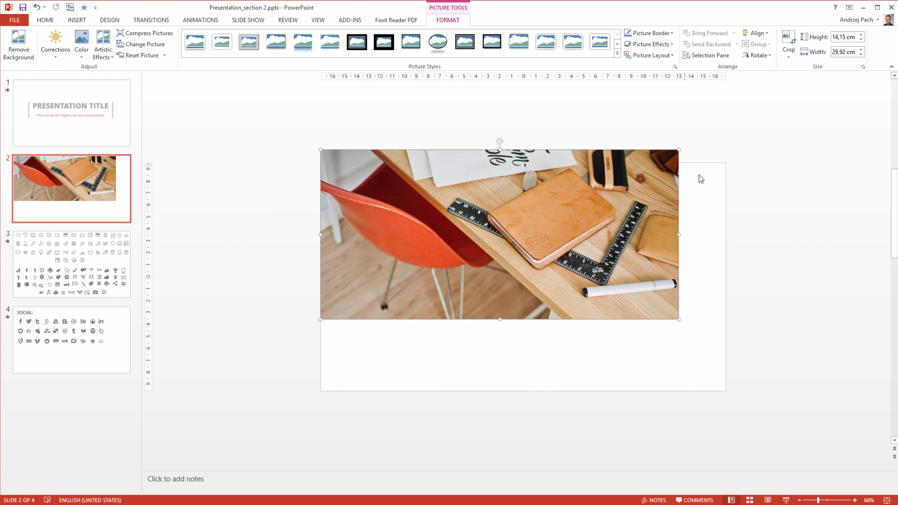
drag(678, 320, 724, 342)
mouse_move(724, 246)
mouse_down()
mouse_move(740, 238)
mouse_move(727, 243)
mouse_up()
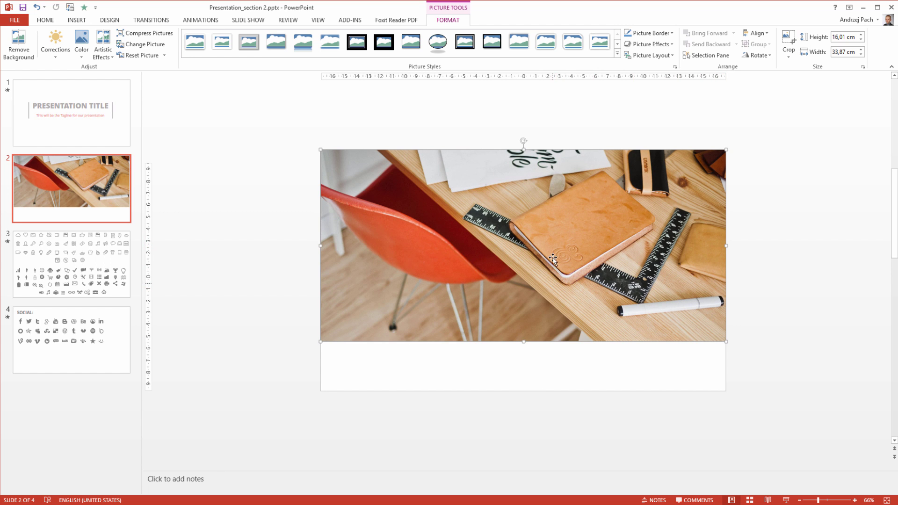
- Crop the photo's bottom higher, align it to the slide top, and enlarge past the width
click(789, 41)
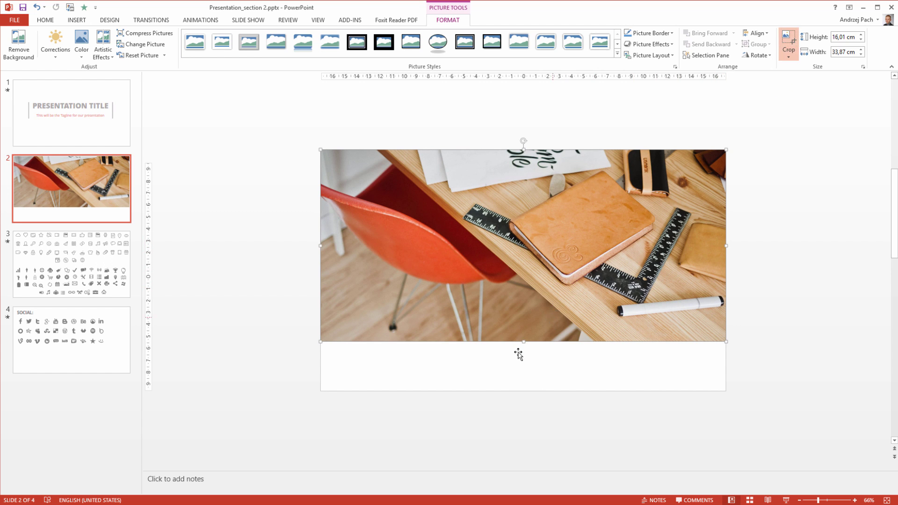
drag(523, 341, 528, 295)
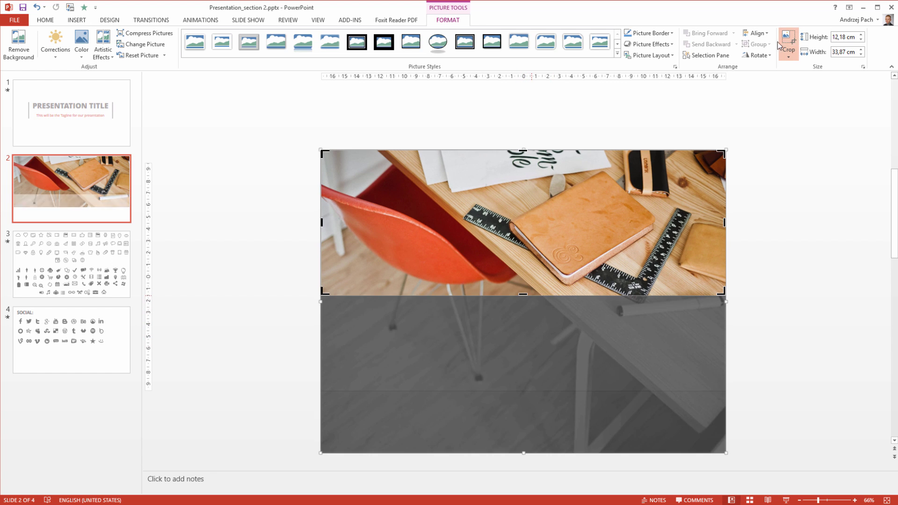
click(794, 53)
mouse_move(503, 185)
mouse_down()
mouse_move(503, 208)
mouse_move(502, 196)
mouse_up()
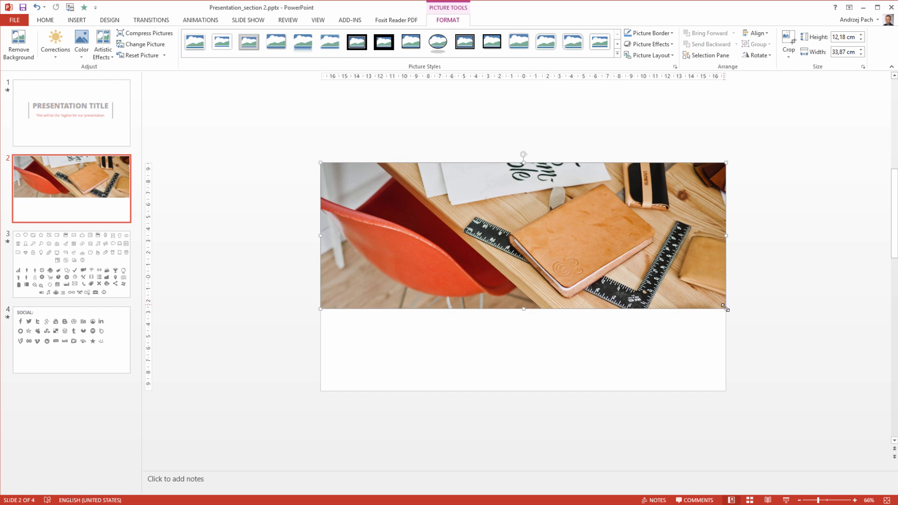
drag(730, 313, 748, 328)
- Crop the right overhang back to the slide edge for a 13,87 × 33,87 cm banner
click(789, 46)
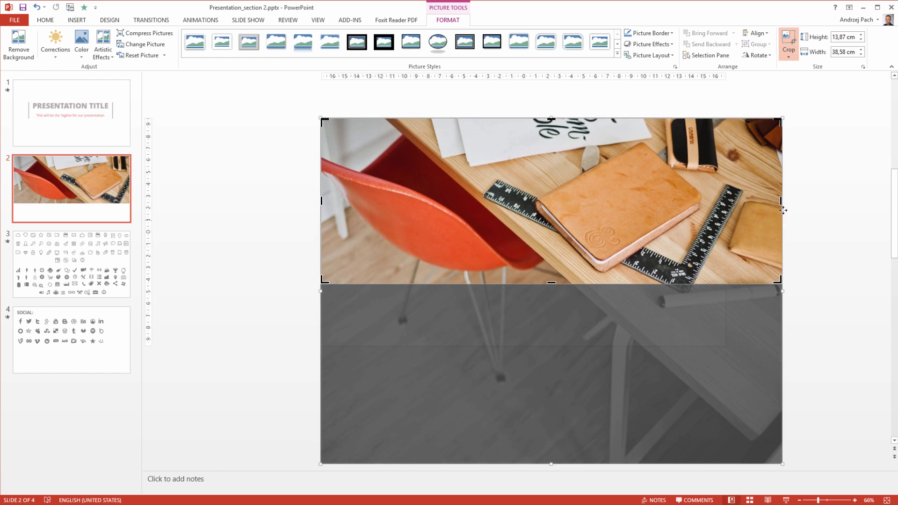
drag(781, 202, 723, 197)
click(756, 165)
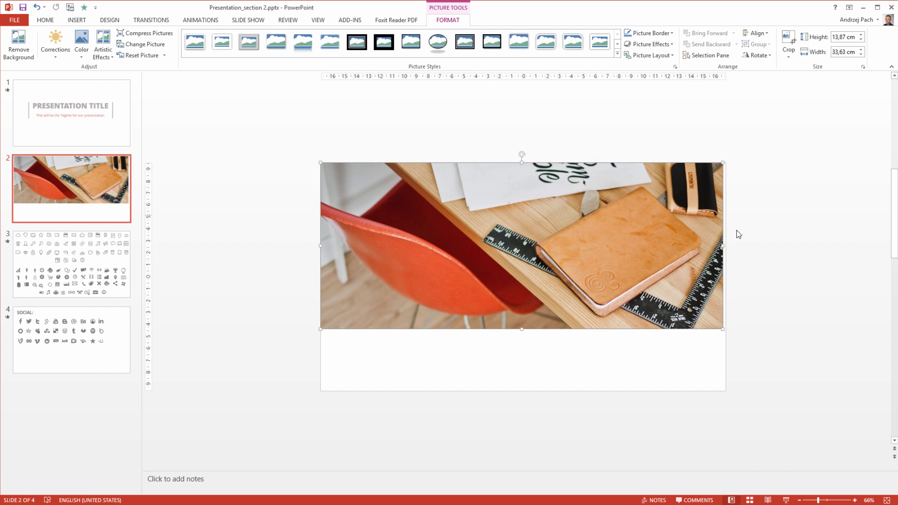
drag(723, 245, 726, 244)
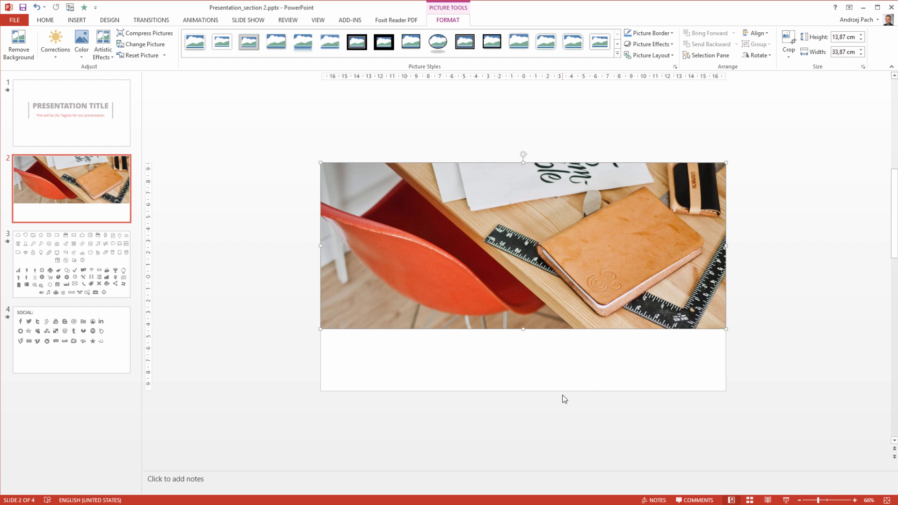
- Paste the four copied line icons onto slide 2 and reposition the desk photo
scroll(564, 399, down, 1)
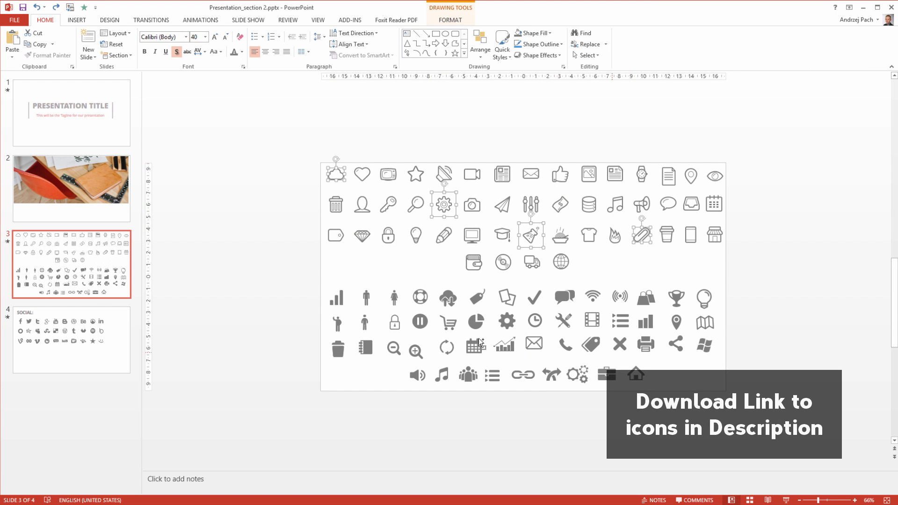
click(107, 203)
key(ctrl+v)
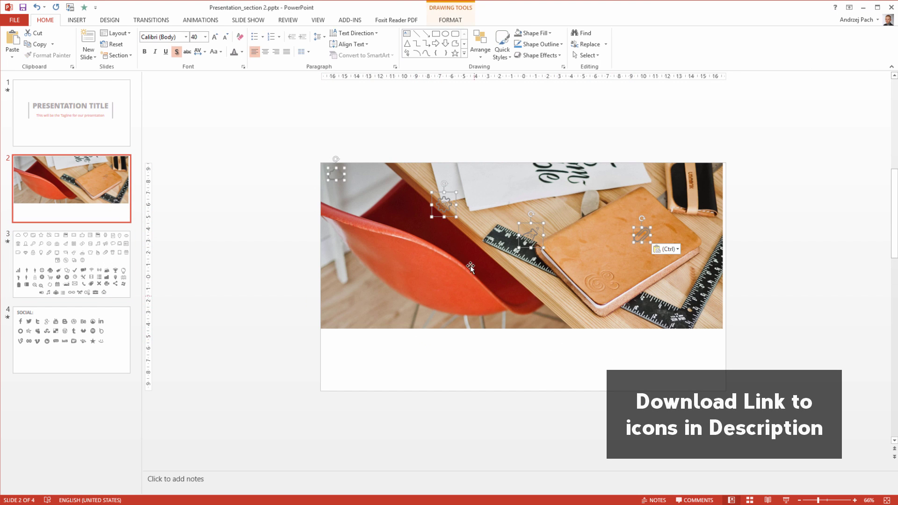
drag(442, 194, 496, 302)
key(ctrl+z)
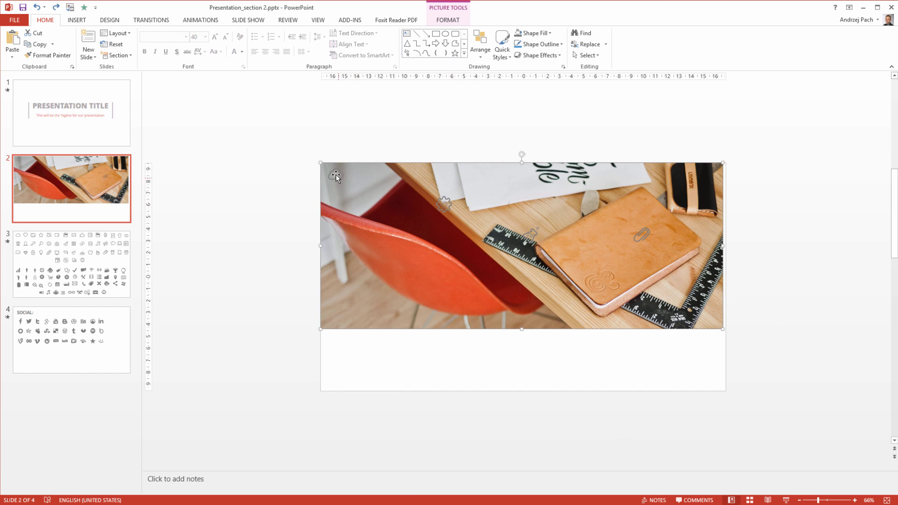
drag(383, 233, 356, 389)
- Leave the cloud, gear, flask and paperclip icons below, nudging the photo to the slide's top edge
click(336, 155)
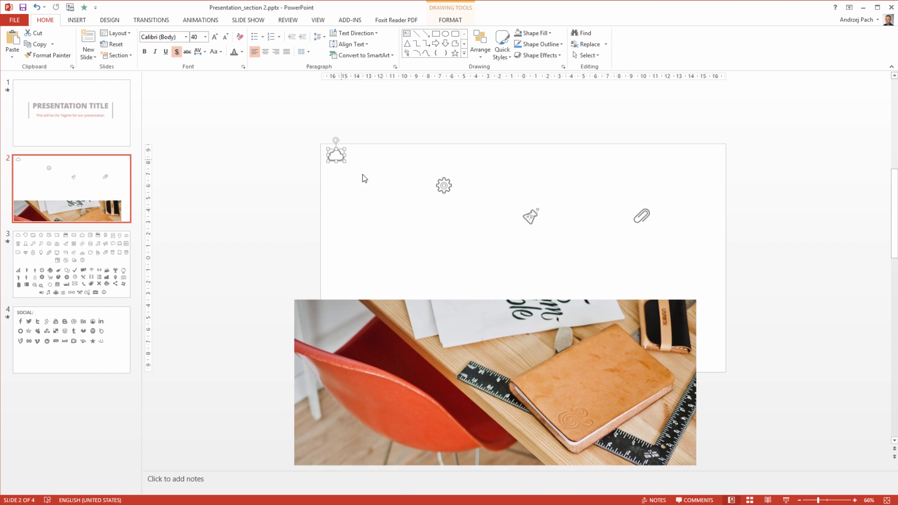
shift+click(445, 189)
shift+click(531, 216)
shift+click(642, 216)
drag(532, 218, 407, 423)
key(ctrl+z)
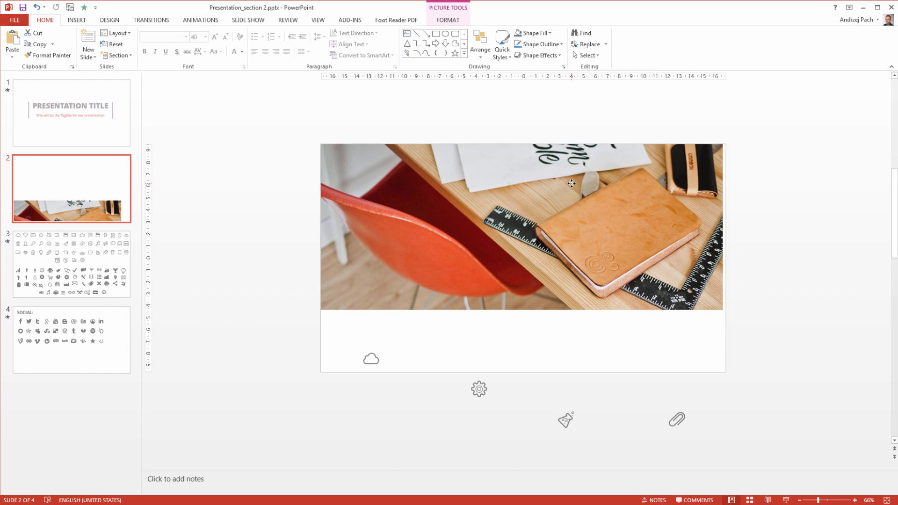
drag(571, 183, 572, 185)
scroll(627, 226, up, 1)
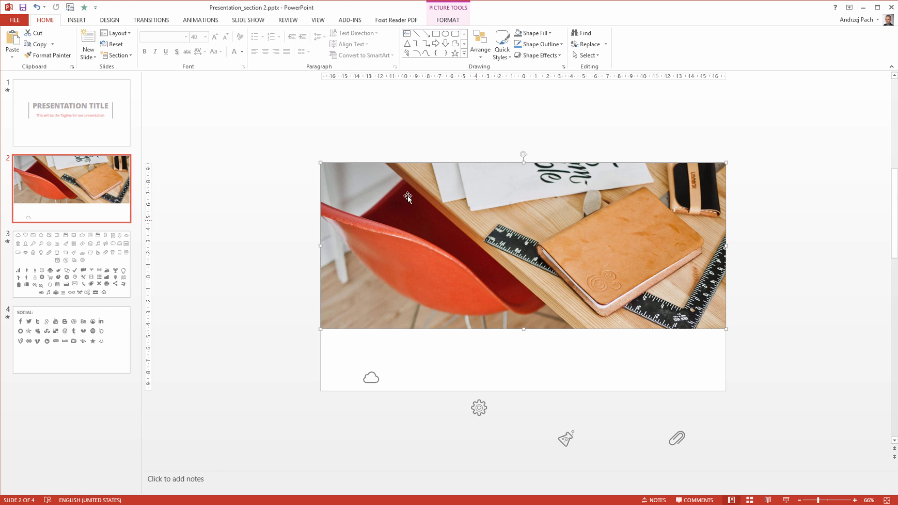
- Draw a rectangle over the desk photo and stretch it to 13,87 × 35,04 cm
click(82, 21)
click(165, 43)
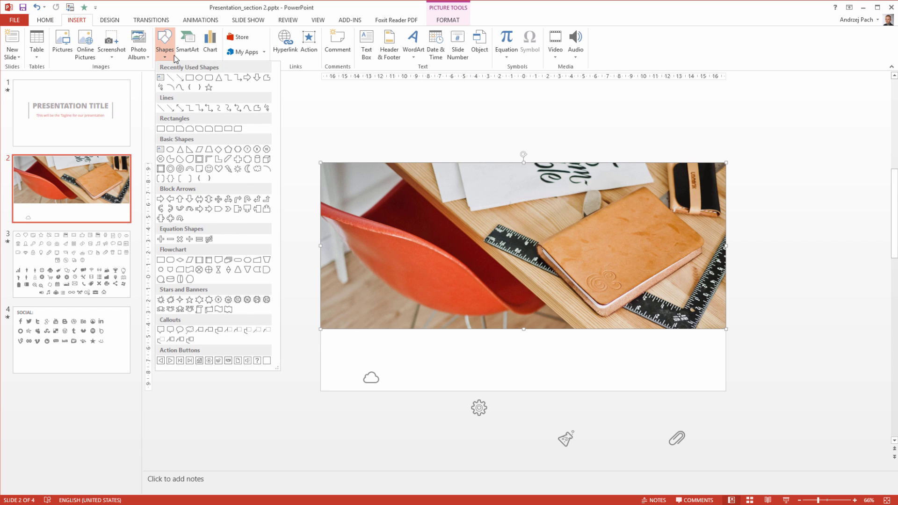
click(189, 77)
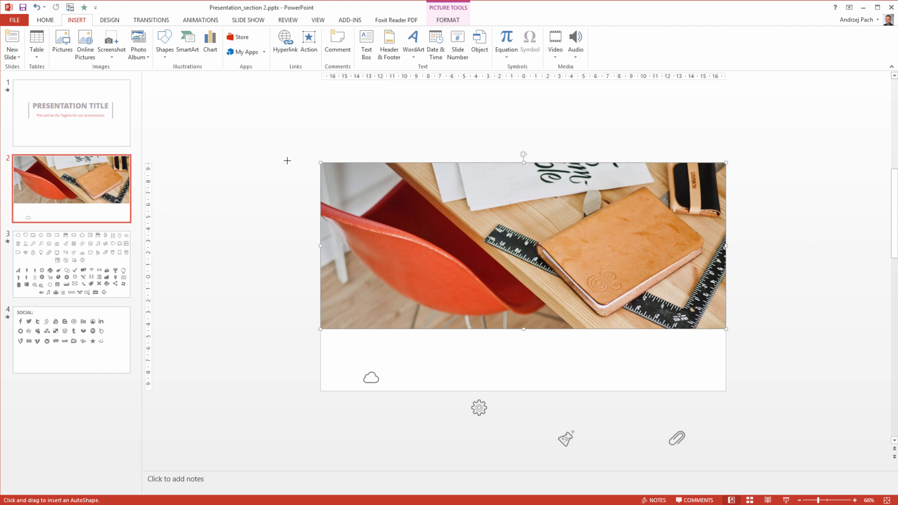
mouse_move(307, 171)
mouse_down()
mouse_move(631, 297)
mouse_move(715, 314)
mouse_up()
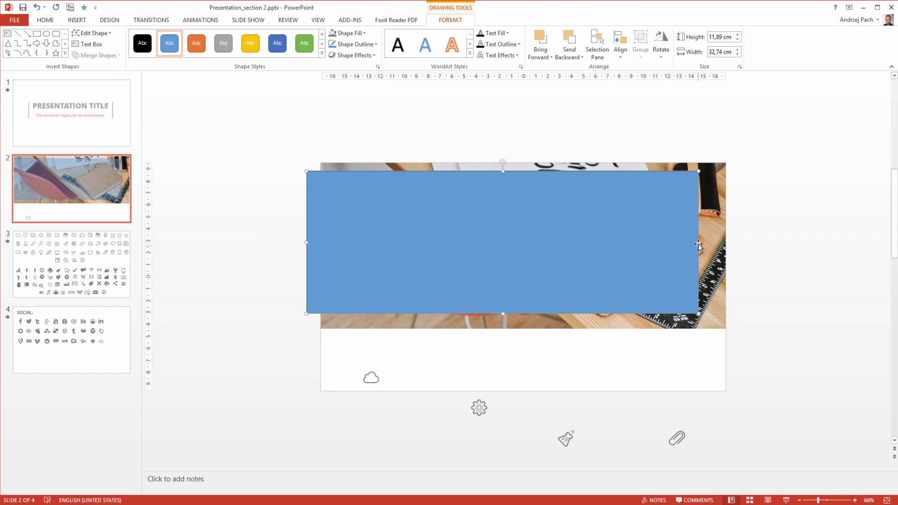
drag(718, 242, 726, 243)
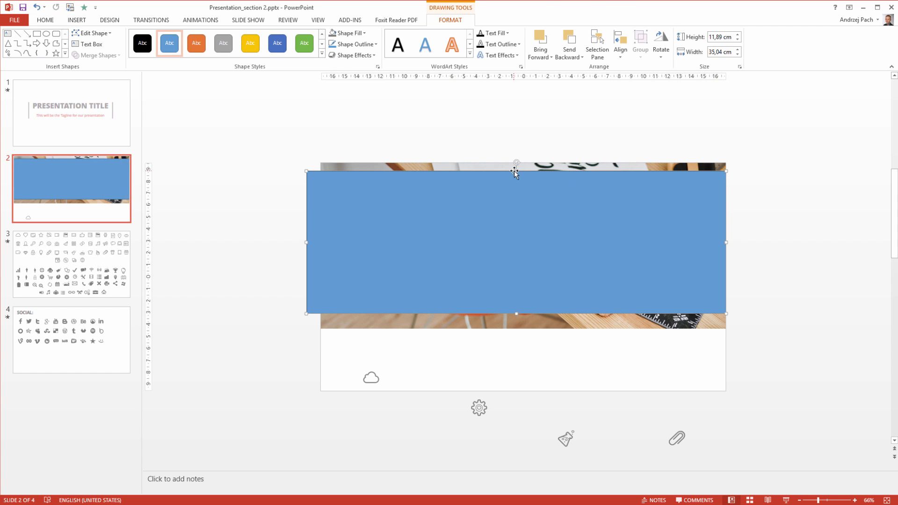
drag(515, 169, 517, 163)
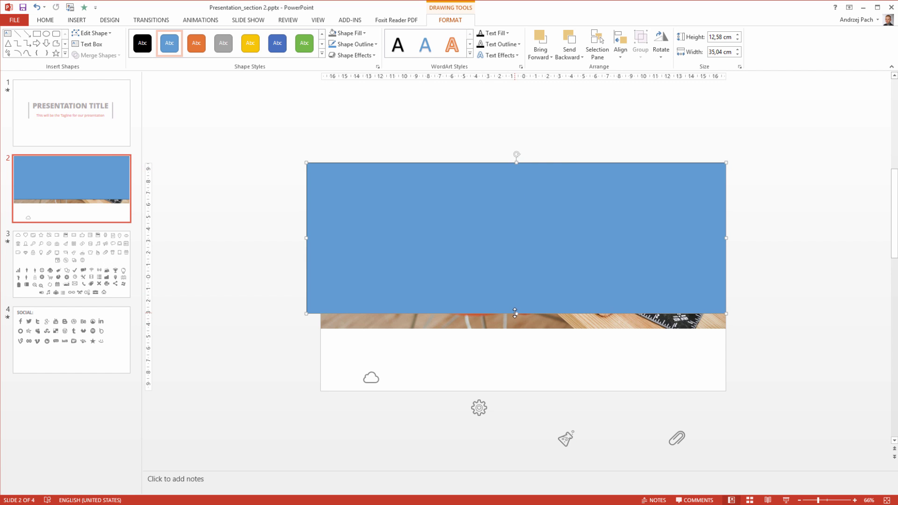
drag(516, 313, 522, 329)
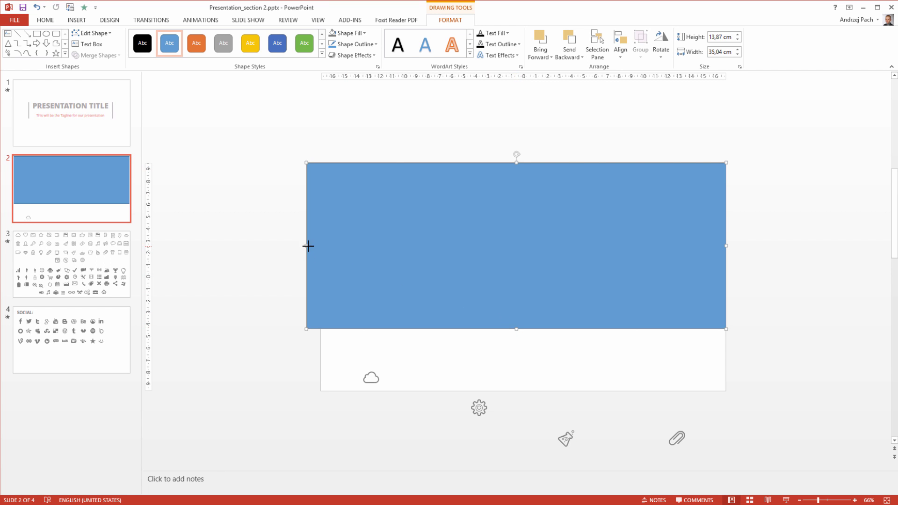
- Align the rectangle to the photo at 13,87 × 33,87 cm and give it no outline
drag(308, 246, 321, 244)
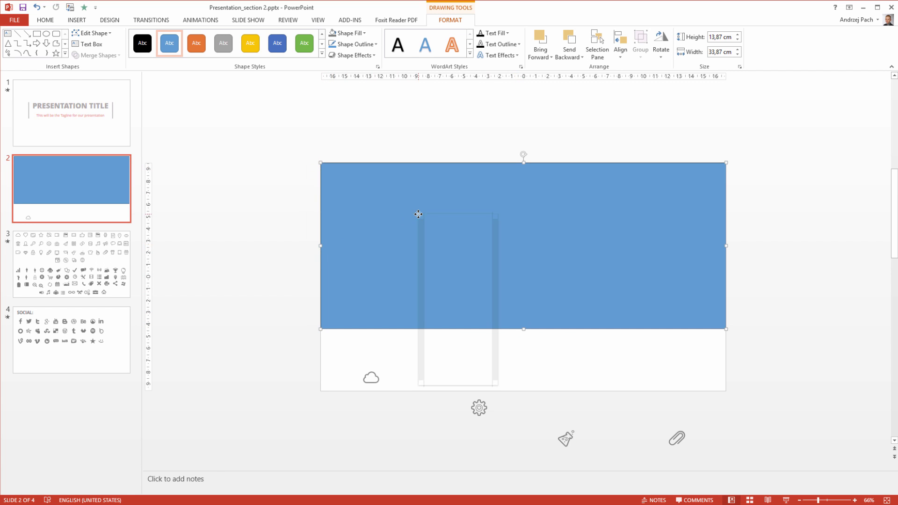
right_click(418, 214)
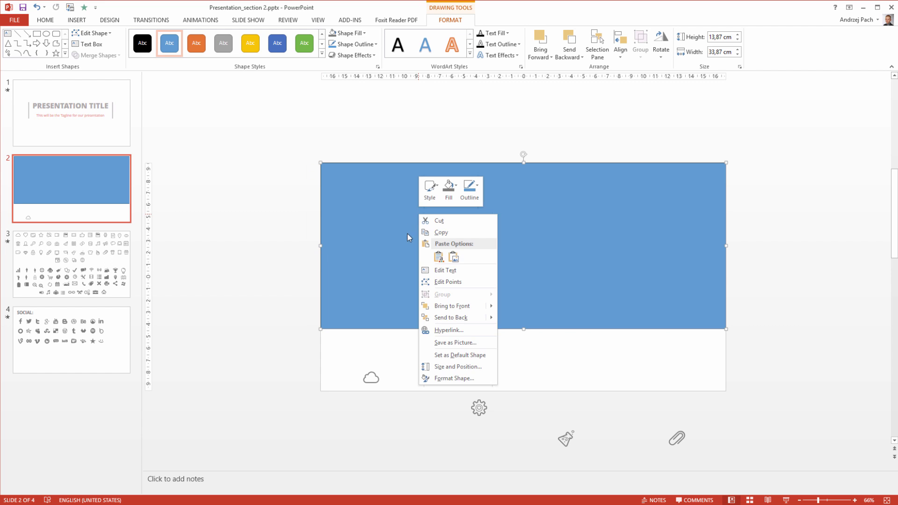
click(463, 378)
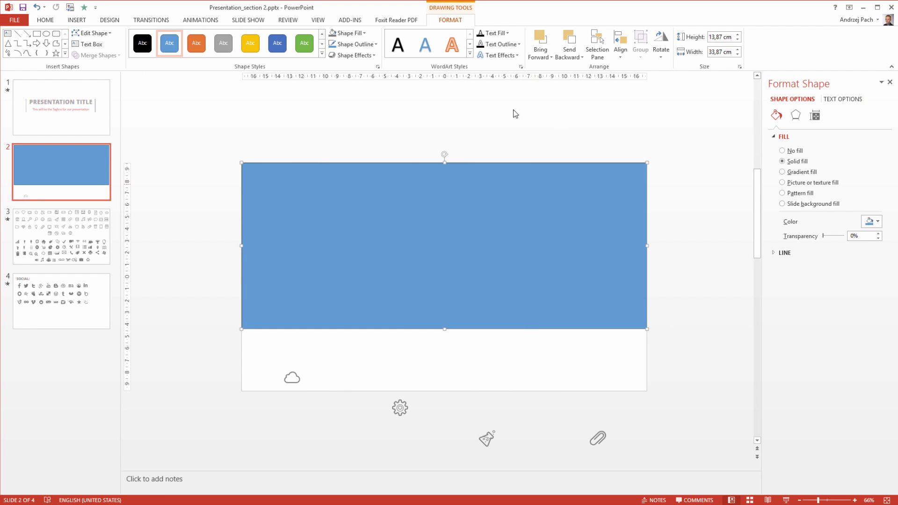
click(368, 45)
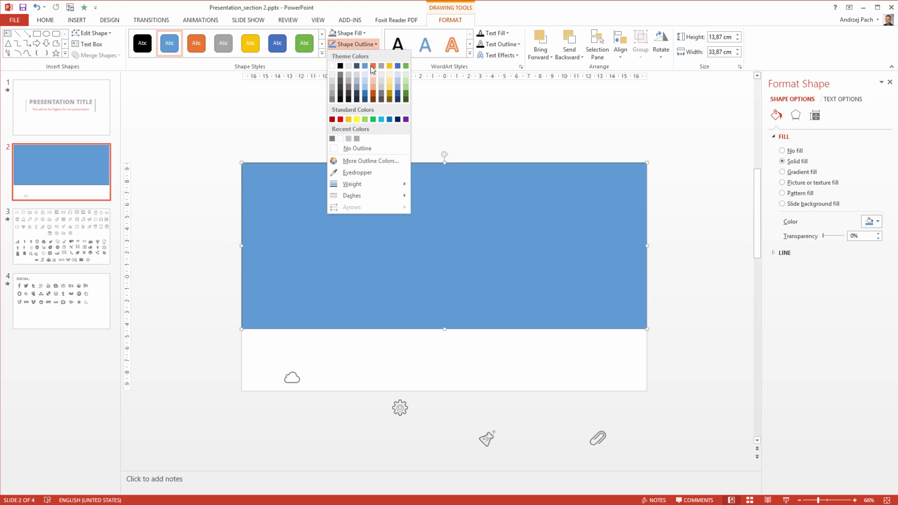
click(373, 149)
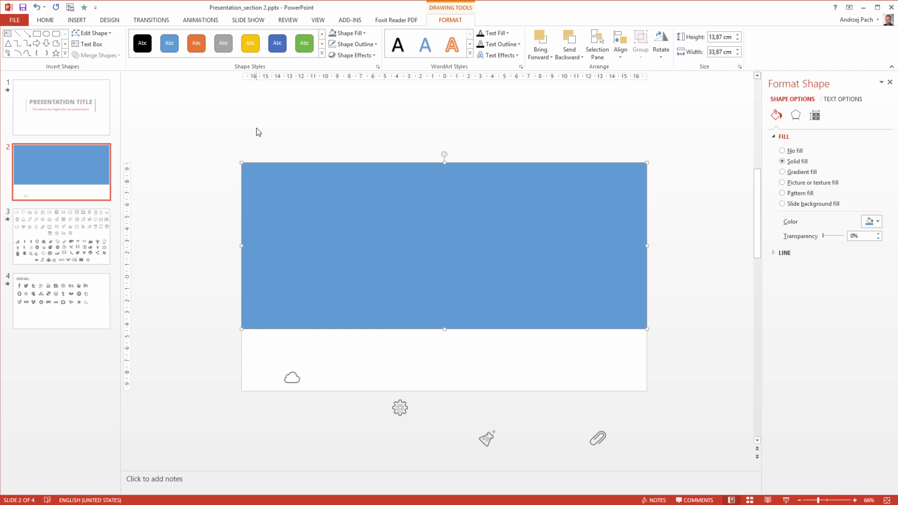
- Fill the rectangle grey at 37% transparency, then select both the photo and overlay
click(353, 33)
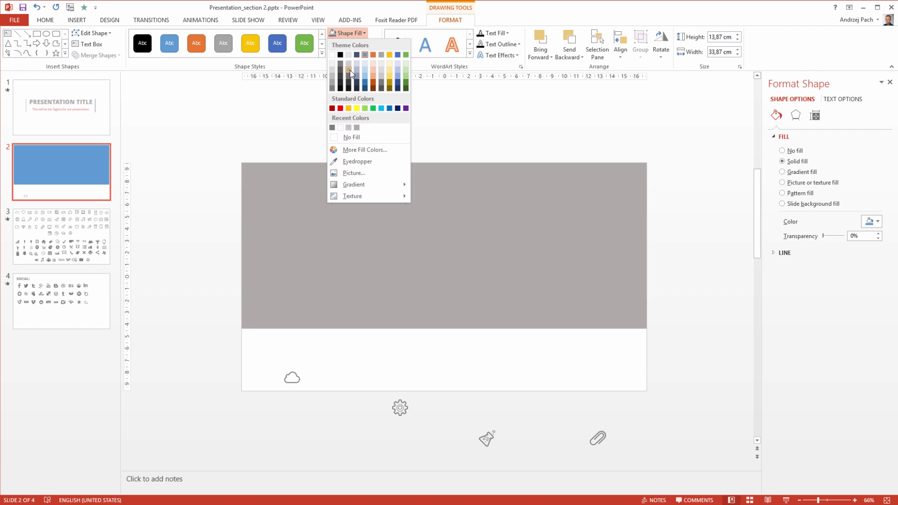
click(350, 77)
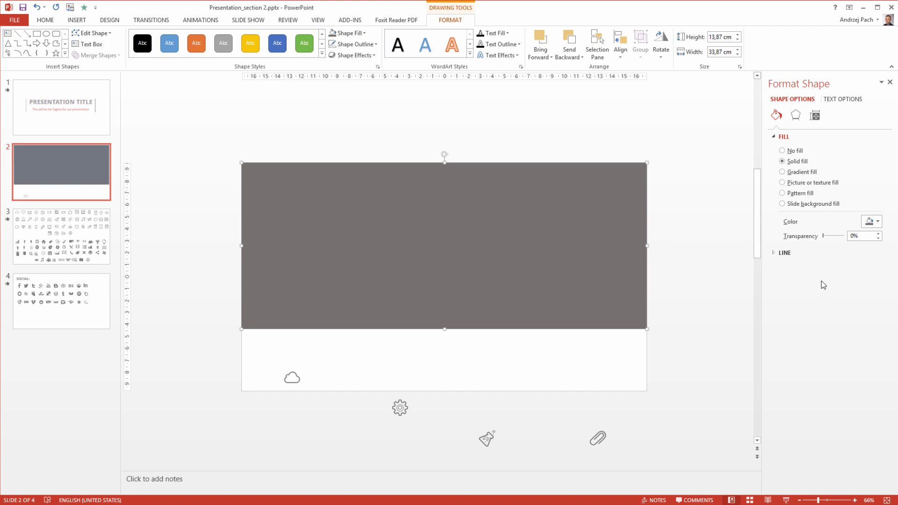
drag(823, 237, 824, 237)
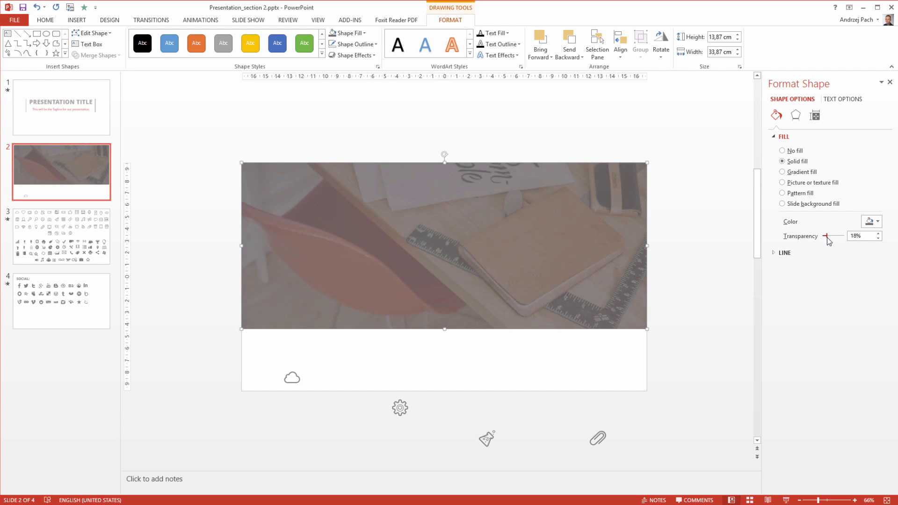
click(351, 34)
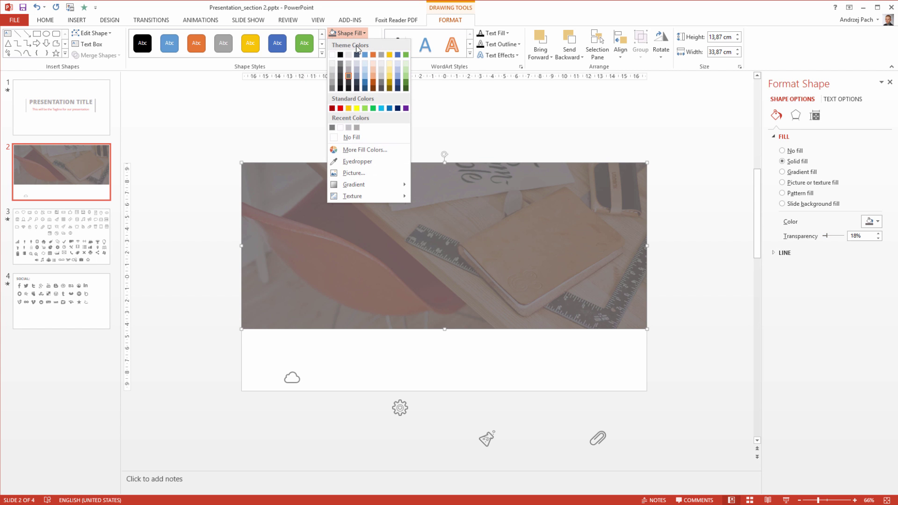
click(351, 61)
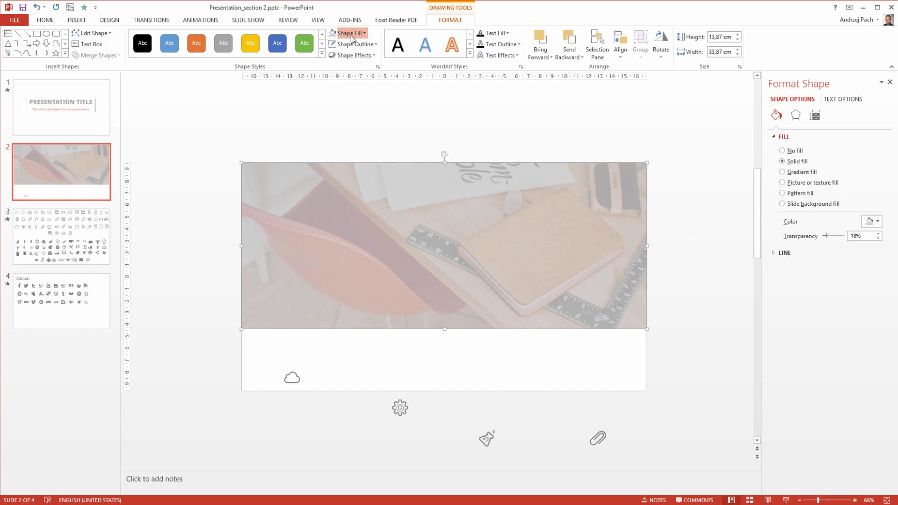
click(351, 34)
click(353, 76)
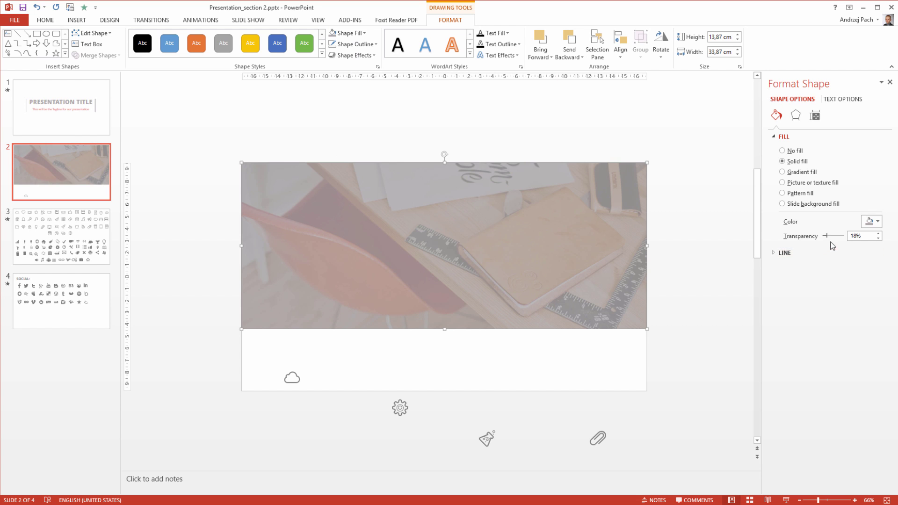
drag(828, 236, 831, 237)
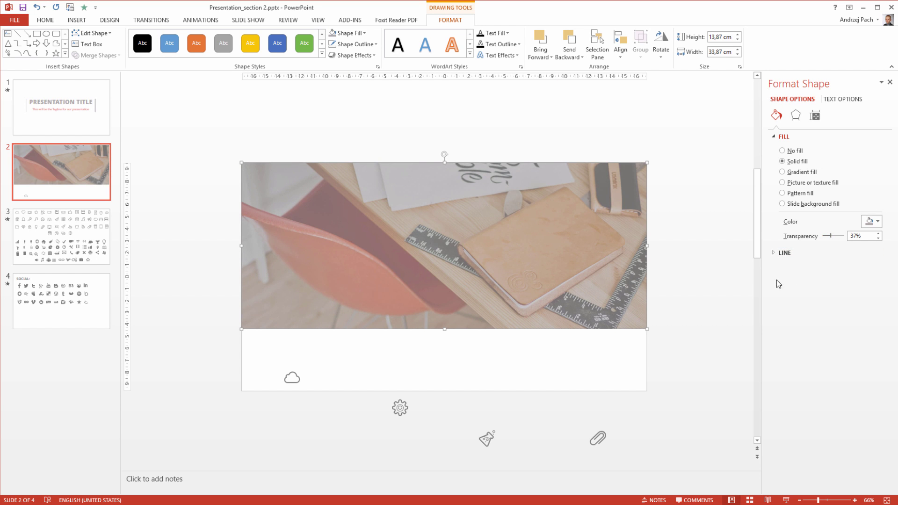
click(451, 375)
drag(188, 123, 694, 354)
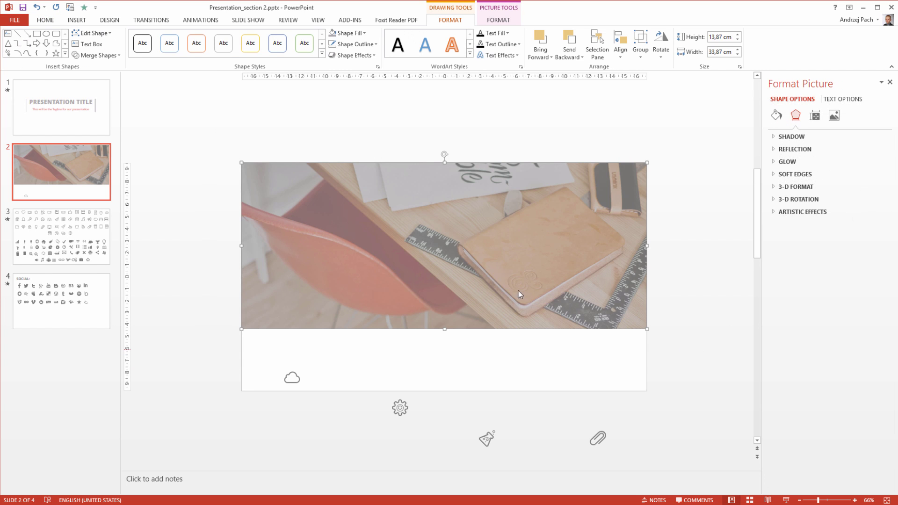
- Group the desk photo with its grey overlay
right_click(487, 263)
mouse_move(515, 319)
click(587, 324)
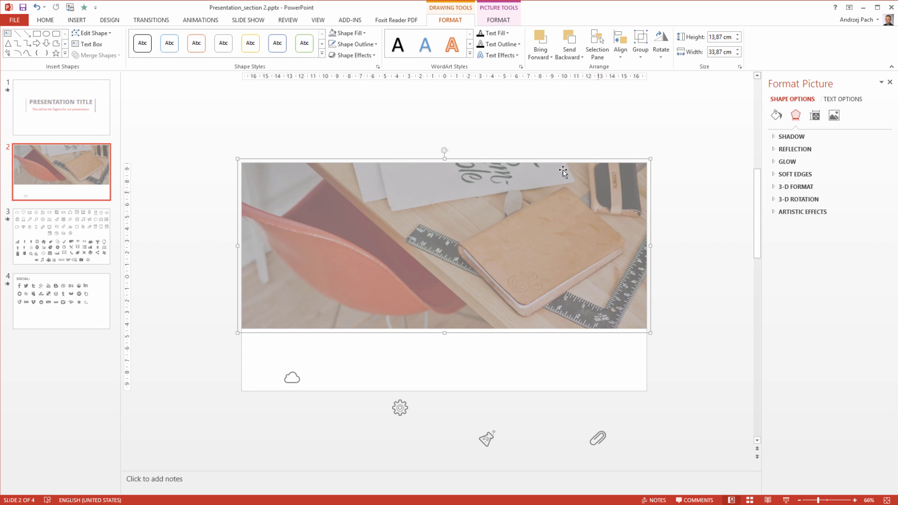
click(681, 243)
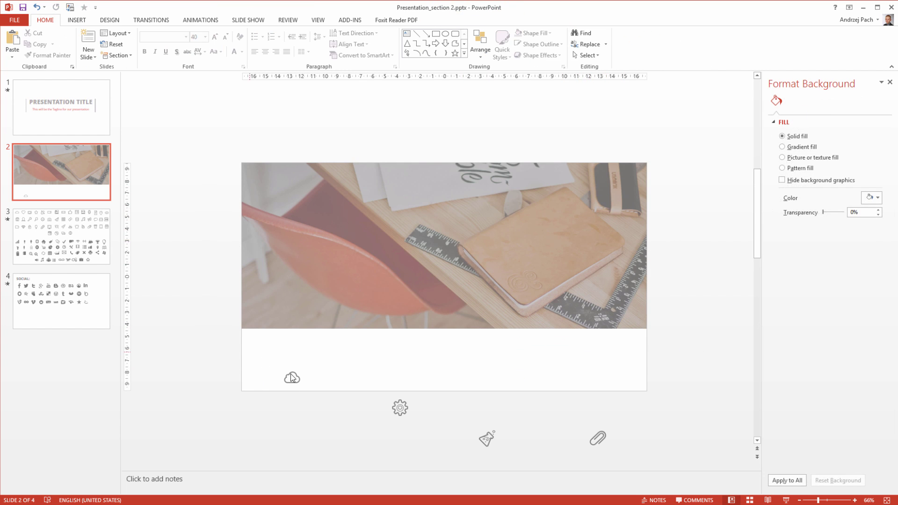
- Move the four icons below the photo and line up the gear, flask and paperclip in a row
drag(249, 353, 695, 470)
drag(393, 404, 464, 359)
click(563, 361)
click(532, 390)
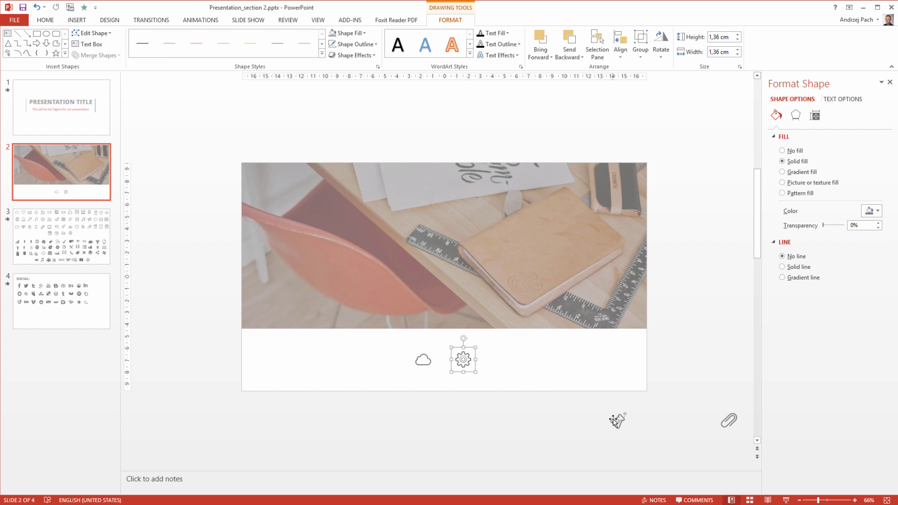
drag(615, 421, 498, 358)
drag(728, 418, 541, 360)
- Undo an accidental photo move, then enlarge all four icons together slightly
click(358, 330)
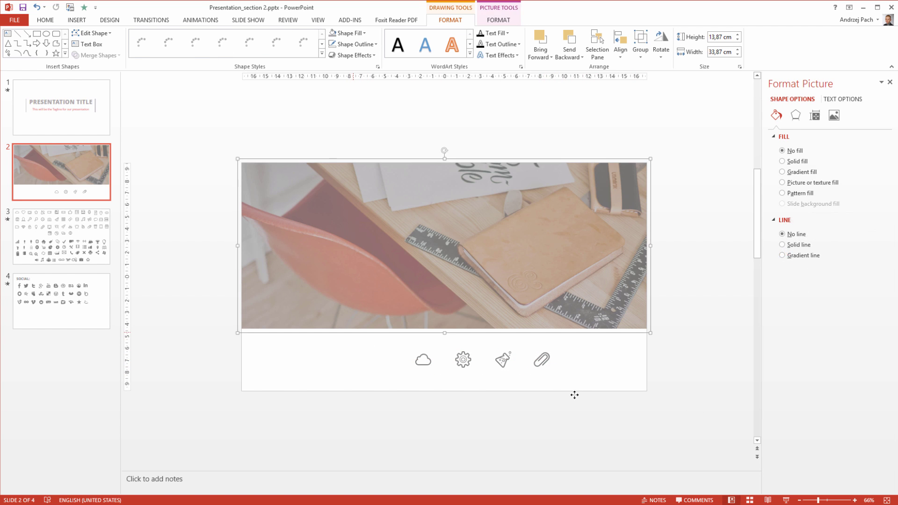
drag(575, 395, 694, 454)
key(ctrl+z)
click(406, 357)
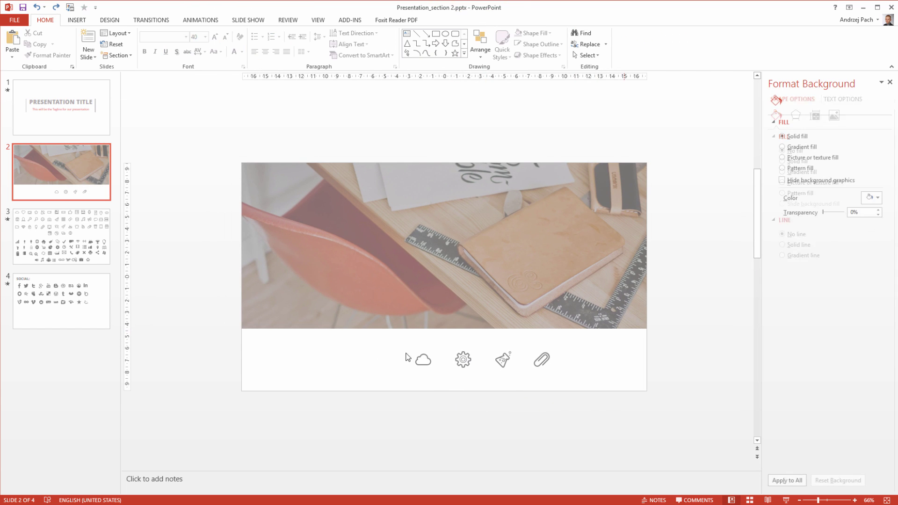
drag(385, 341, 624, 404)
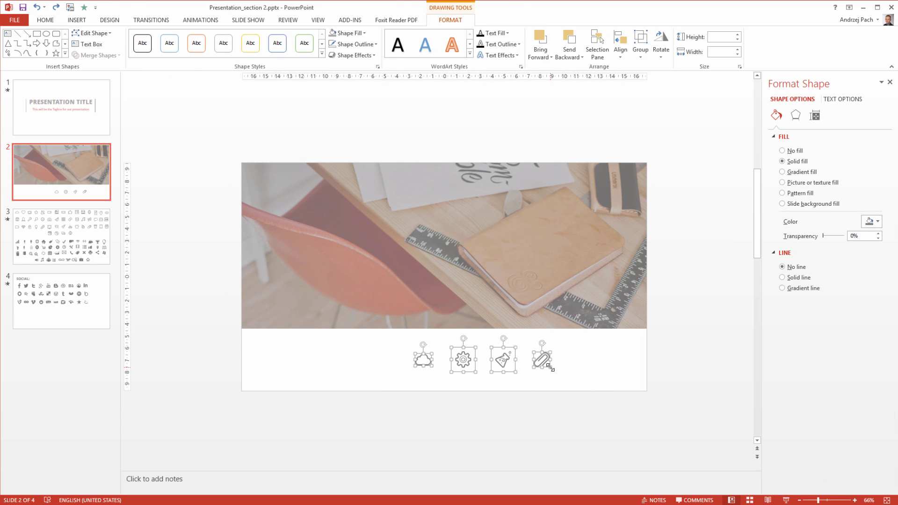
drag(549, 368, 552, 369)
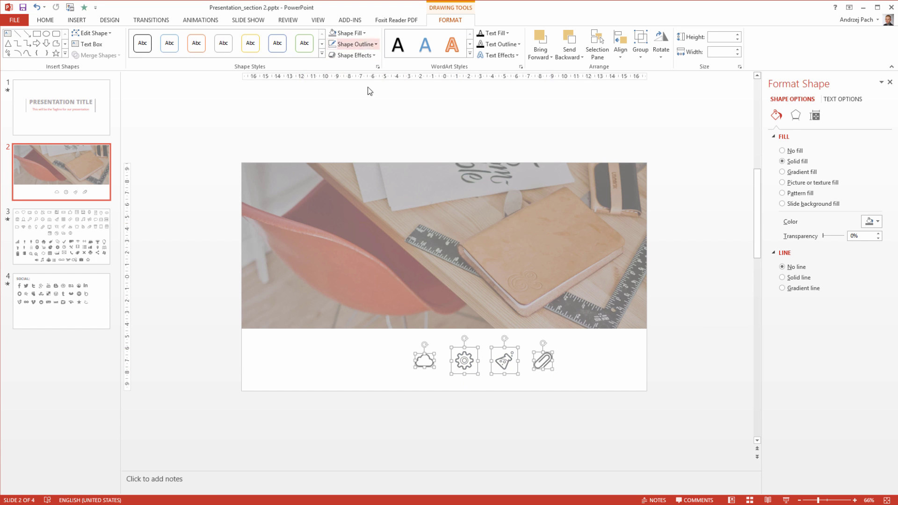
- Fill the selected icons dark orange, then recolour the gear blue
click(362, 34)
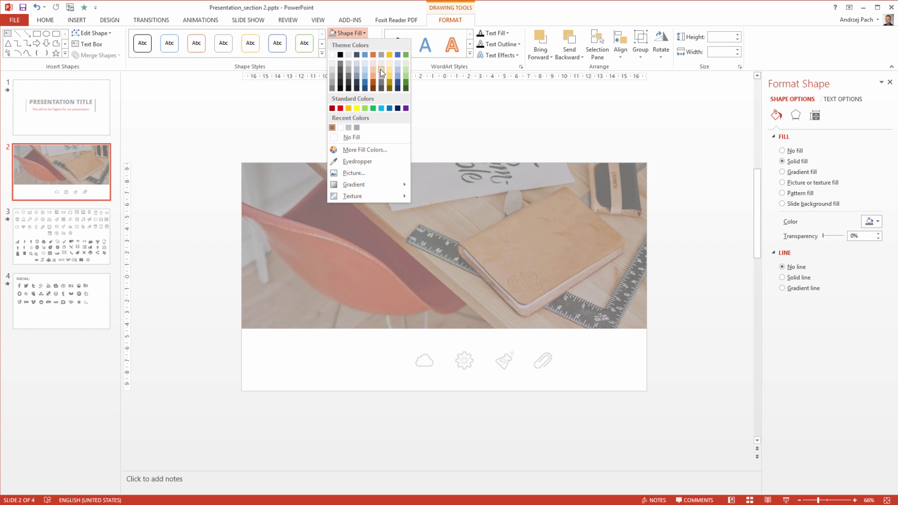
click(373, 83)
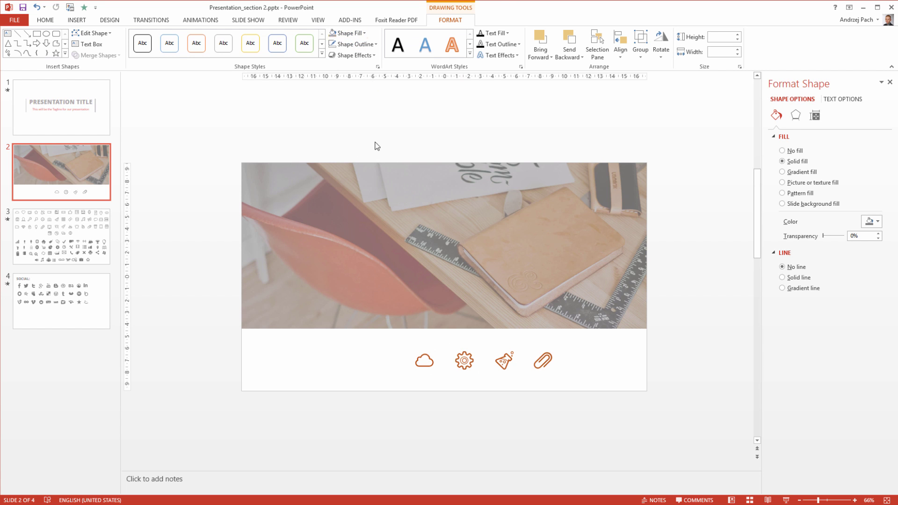
click(432, 424)
click(476, 348)
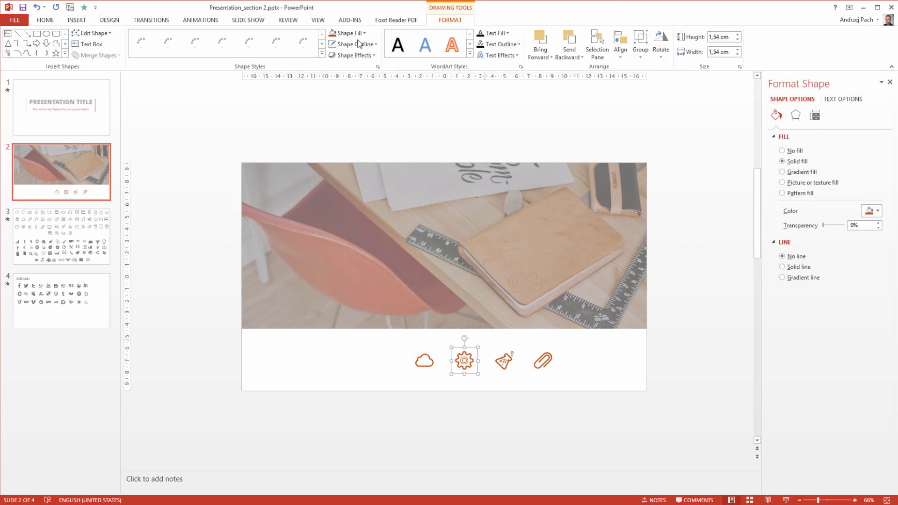
click(358, 33)
click(366, 83)
click(532, 341)
- Recolour the flask icon green and the paperclip icon gold
click(509, 356)
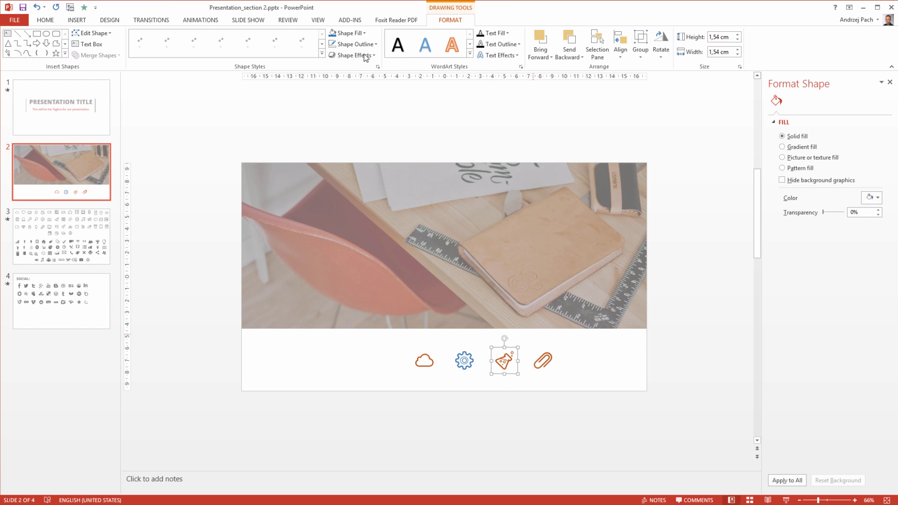
click(359, 34)
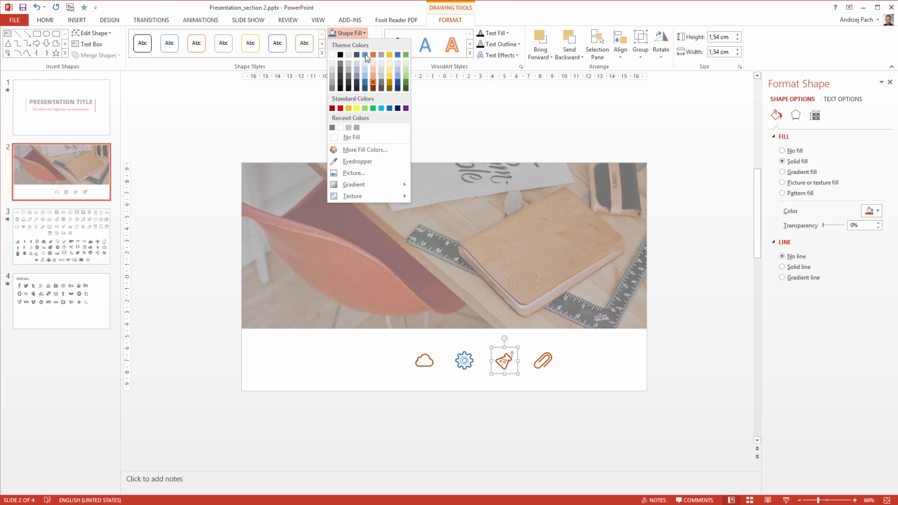
click(406, 84)
click(569, 347)
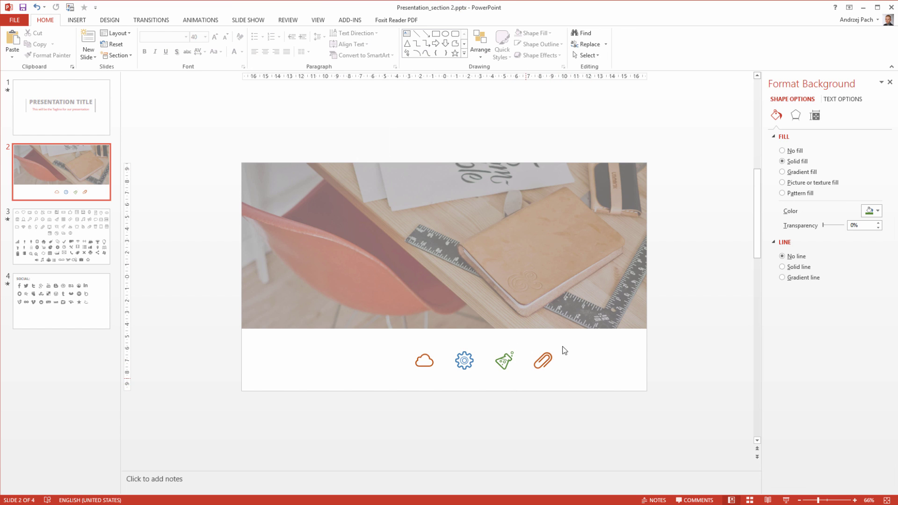
click(545, 359)
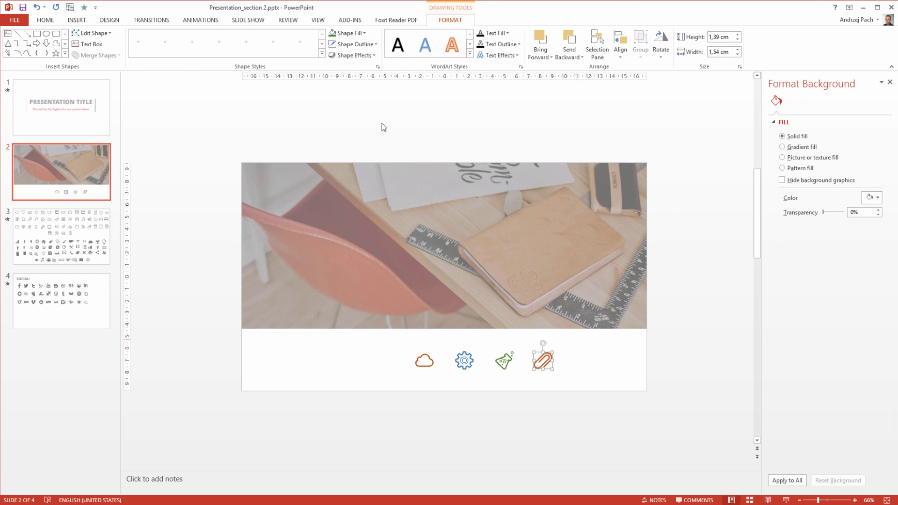
click(361, 35)
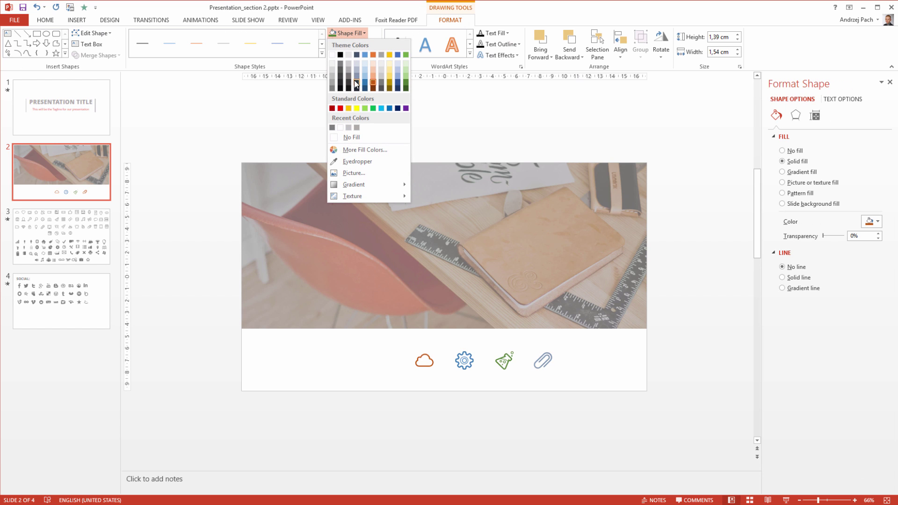
click(390, 84)
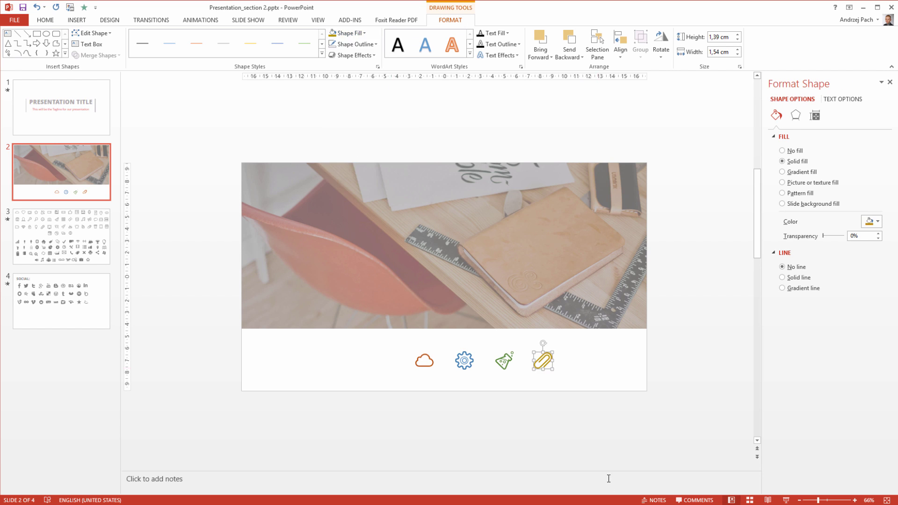
- Drag all four coloured icons up and right so they straddle the photo's bottom edge
drag(619, 428, 384, 328)
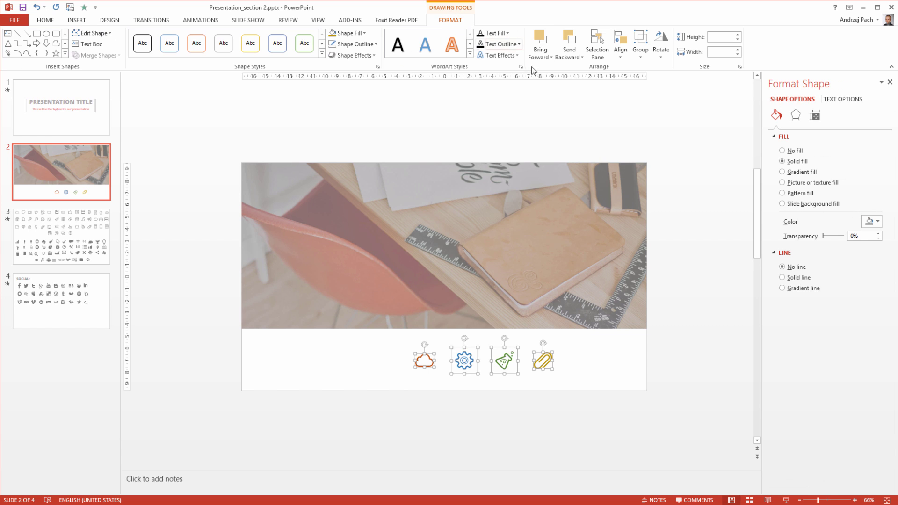
click(552, 60)
drag(464, 362, 511, 330)
click(427, 390)
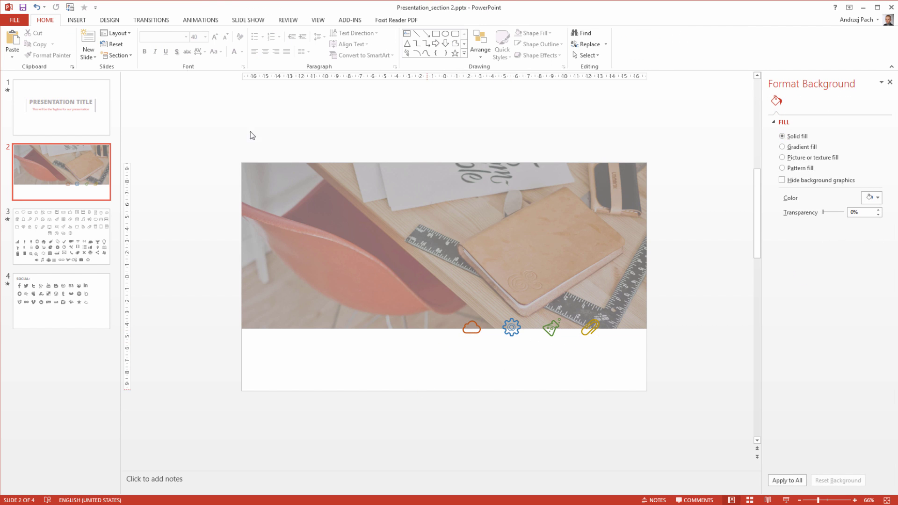
click(77, 20)
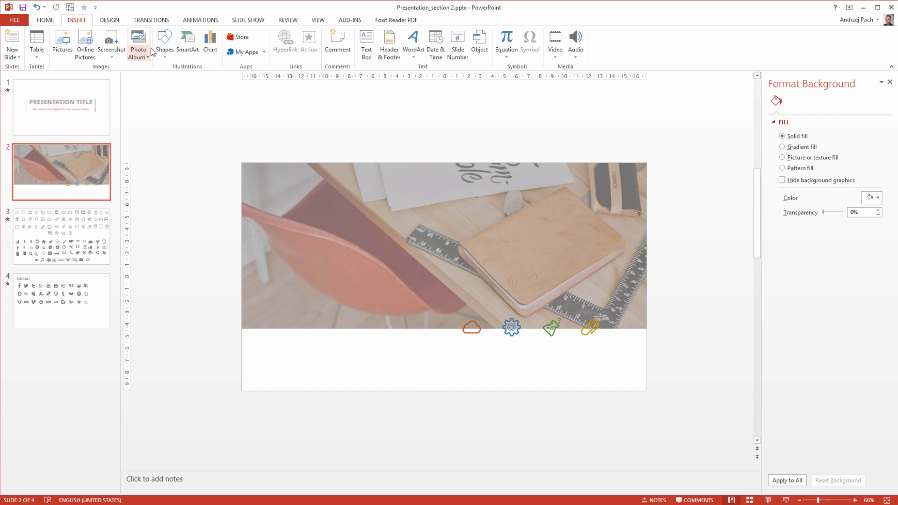
- Draw a small oval circle near the photo's bottom edge and fill it white
click(165, 43)
click(172, 152)
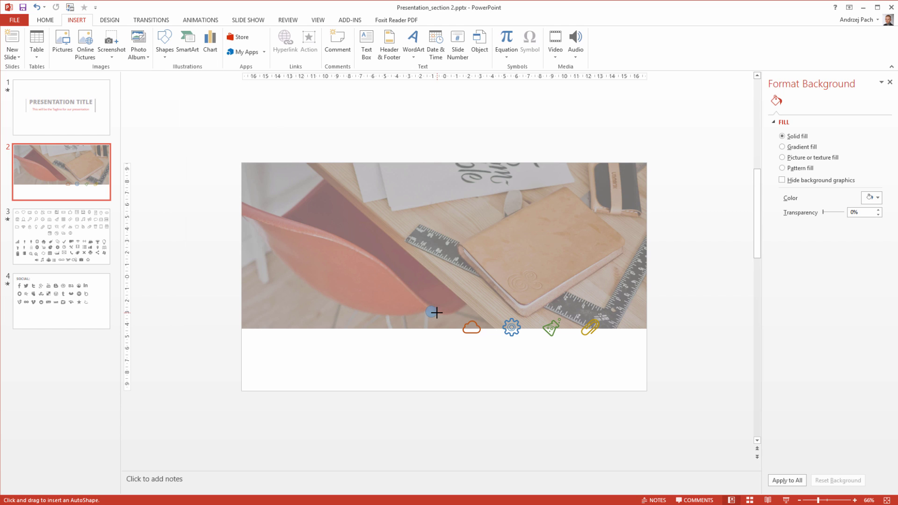
mouse_move(451, 330)
mouse_down()
mouse_move(437, 322)
mouse_move(472, 361)
mouse_move(465, 345)
mouse_up()
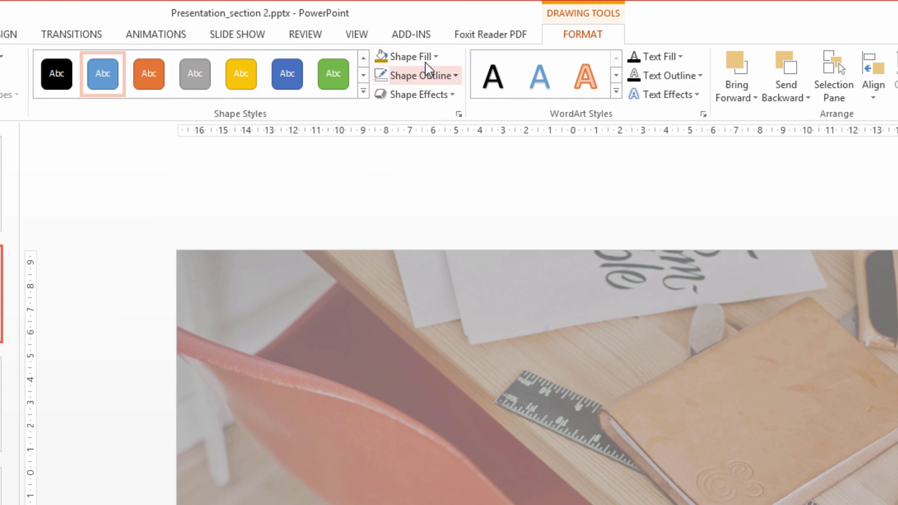
click(356, 32)
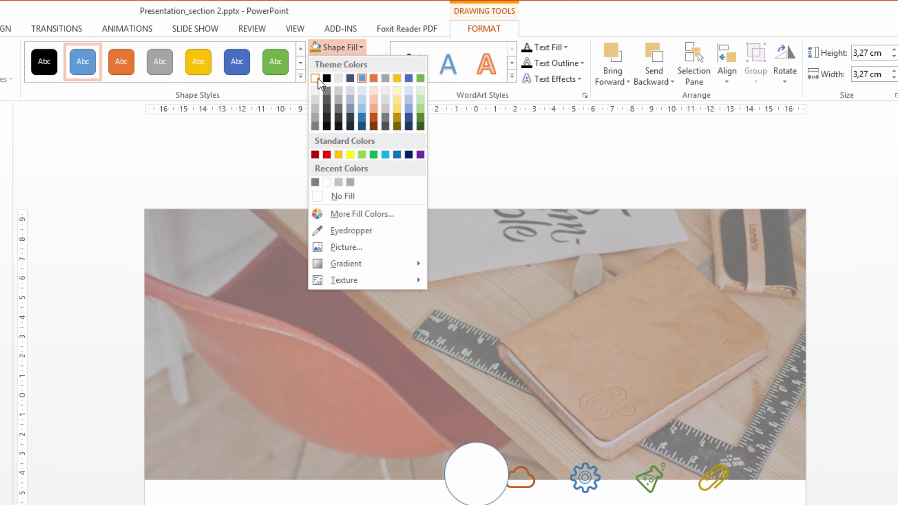
click(318, 79)
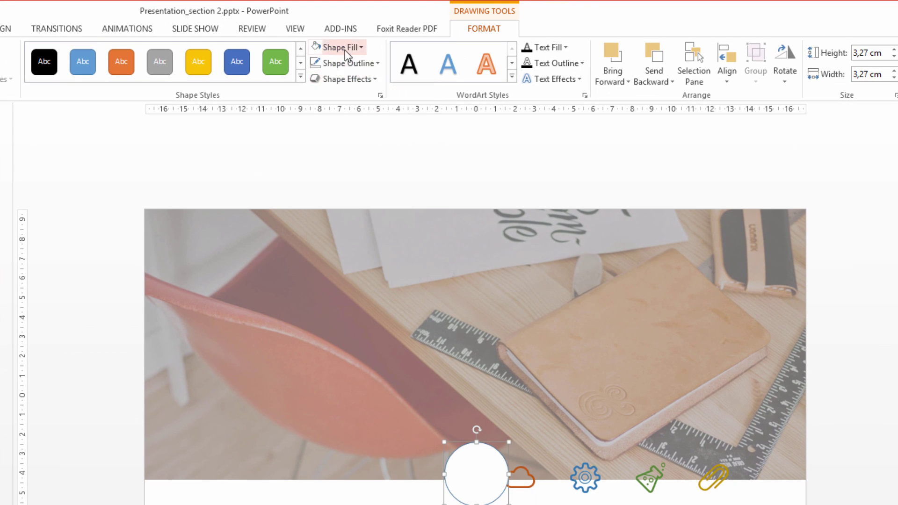
- Give the circle a 3 pt outline and move it over the cloud icon
click(369, 66)
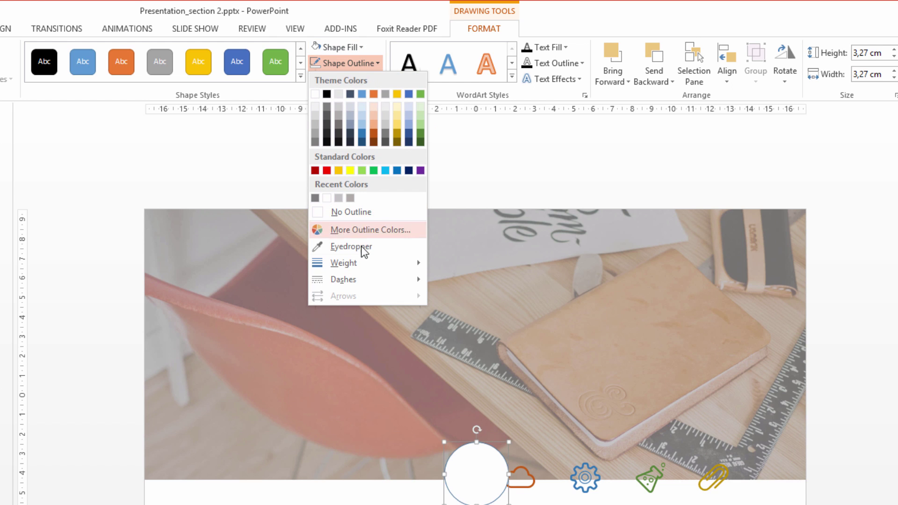
mouse_move(361, 261)
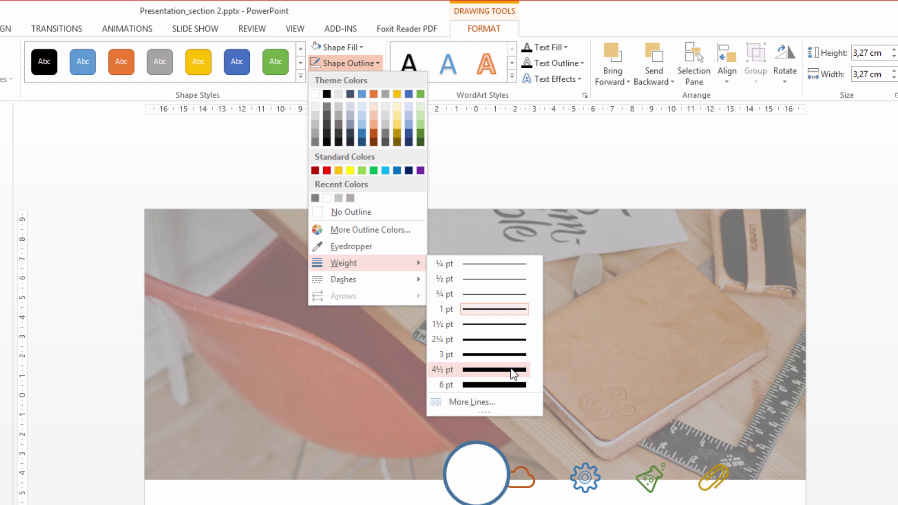
click(510, 356)
scroll(477, 468, up, 5)
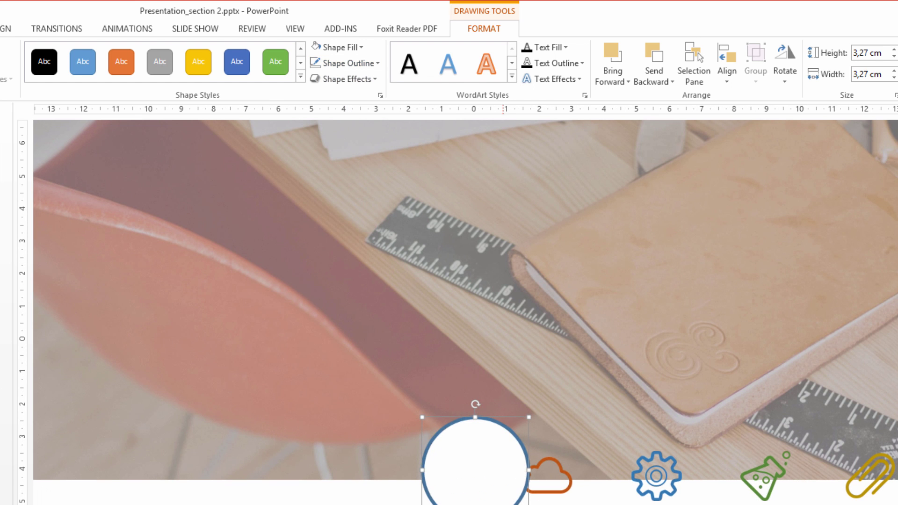
scroll(509, 498, up, 2)
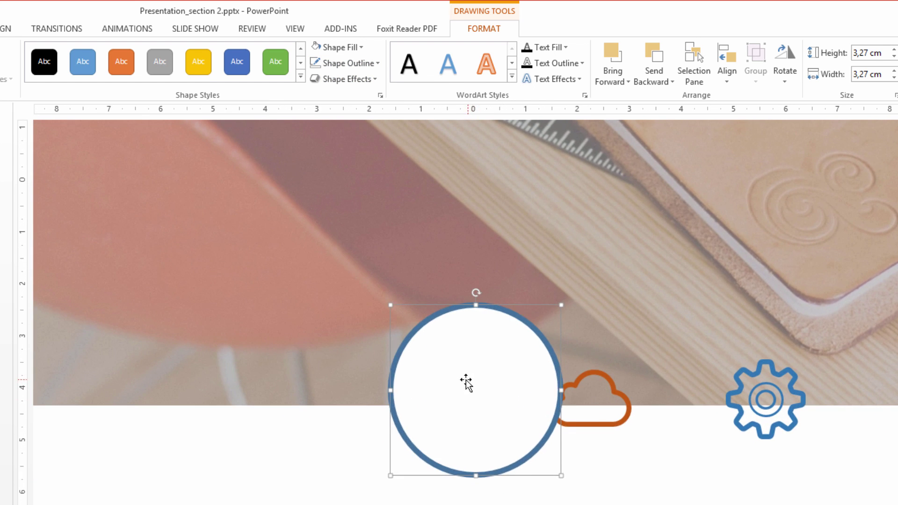
drag(465, 381, 587, 392)
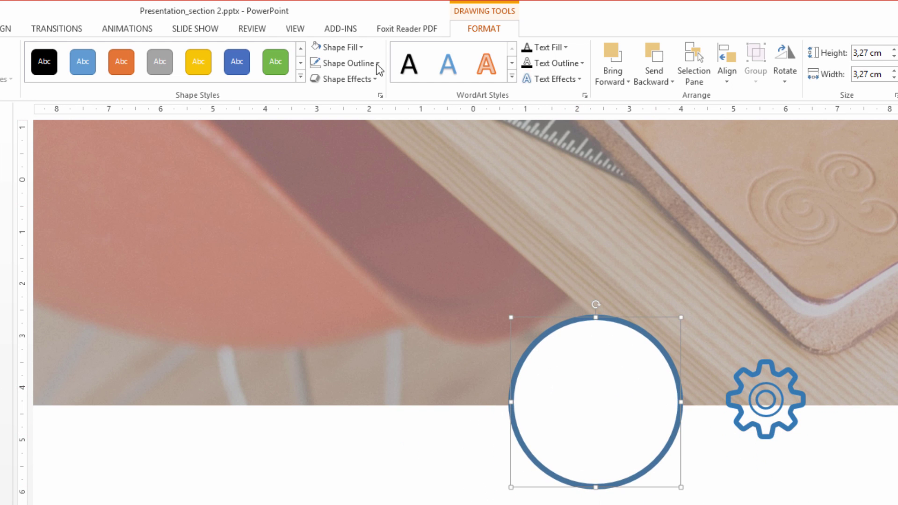
- Send the circle behind the cloud at 2,78 cm, then place copies behind the gear, flask and paperclip
click(656, 57)
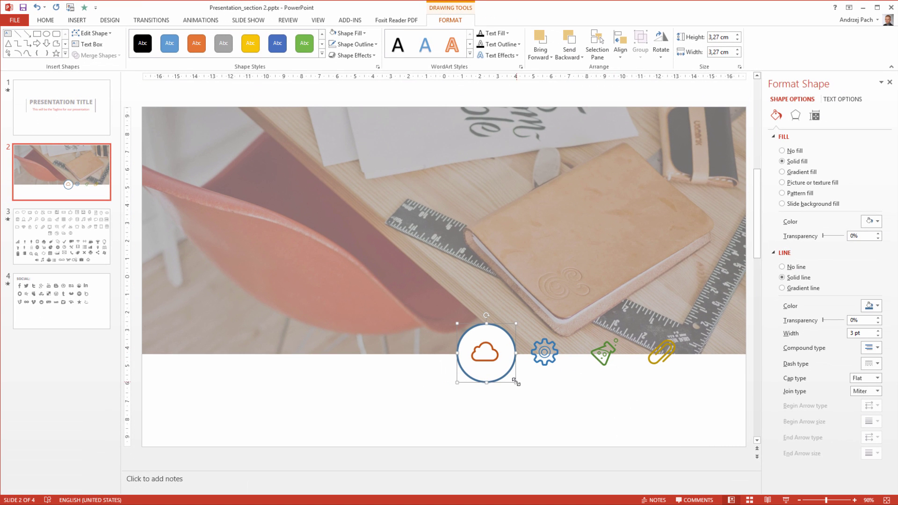
drag(516, 382, 507, 374)
drag(460, 346, 673, 357)
key(ctrl+v)
shift+click(605, 362)
shift+click(547, 356)
click(565, 42)
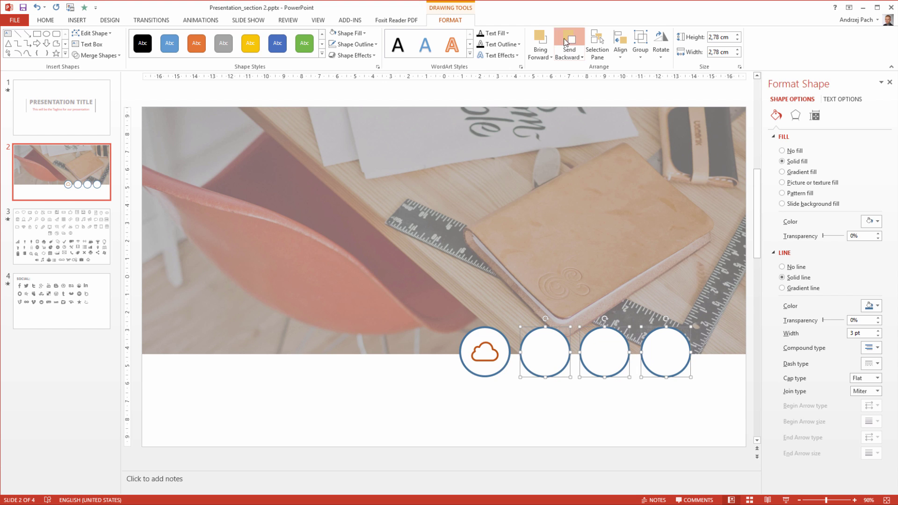
click(648, 416)
- Nudge the paperclip's circle left and eyedrop the paperclip's gold for its outline
click(677, 370)
key(Left)
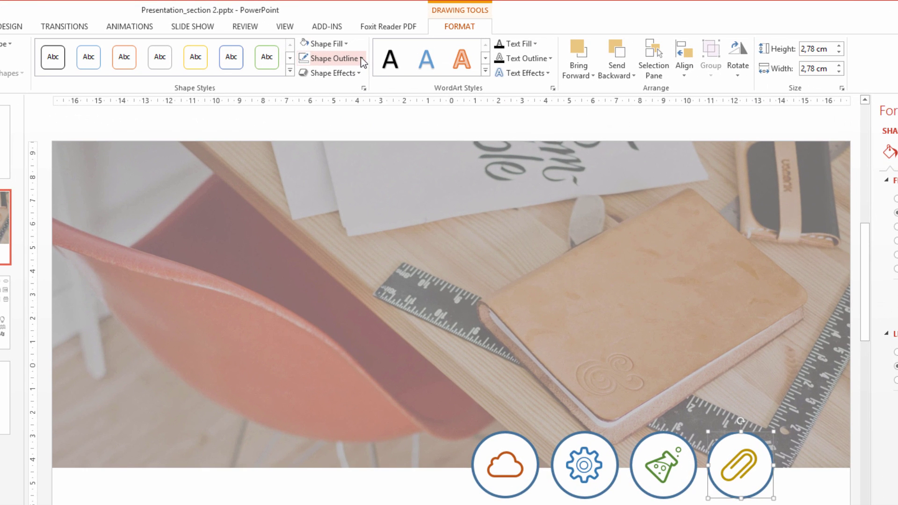
click(376, 45)
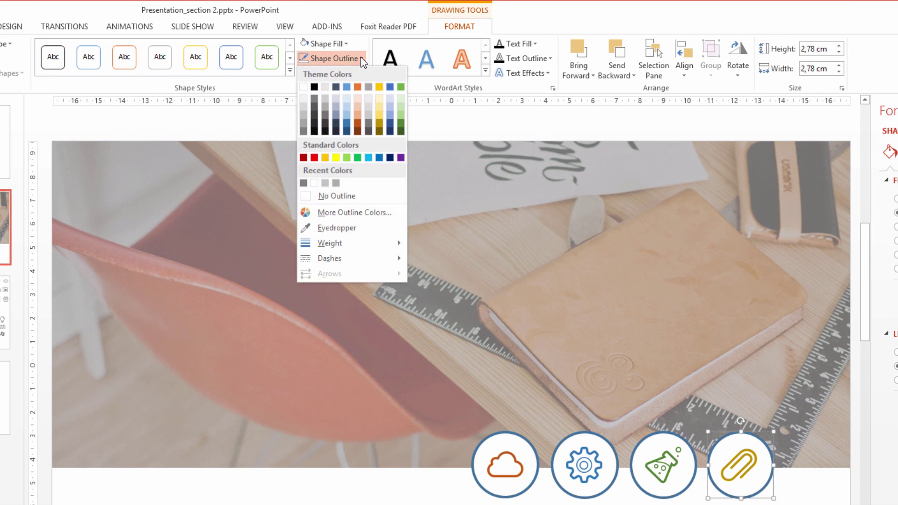
click(350, 229)
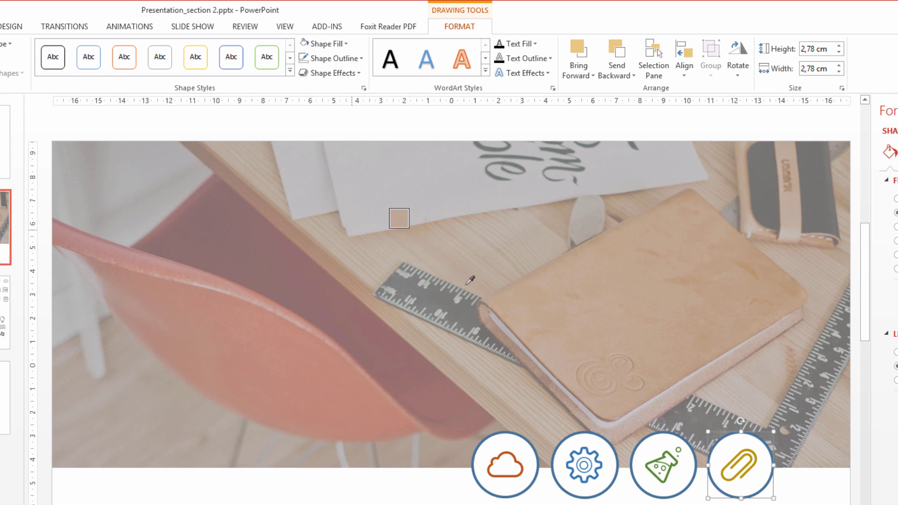
click(730, 464)
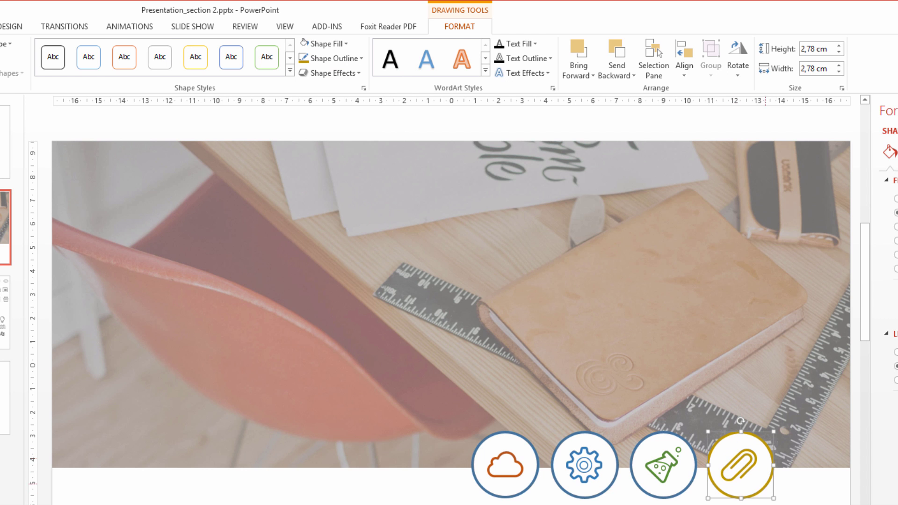
key(Escape)
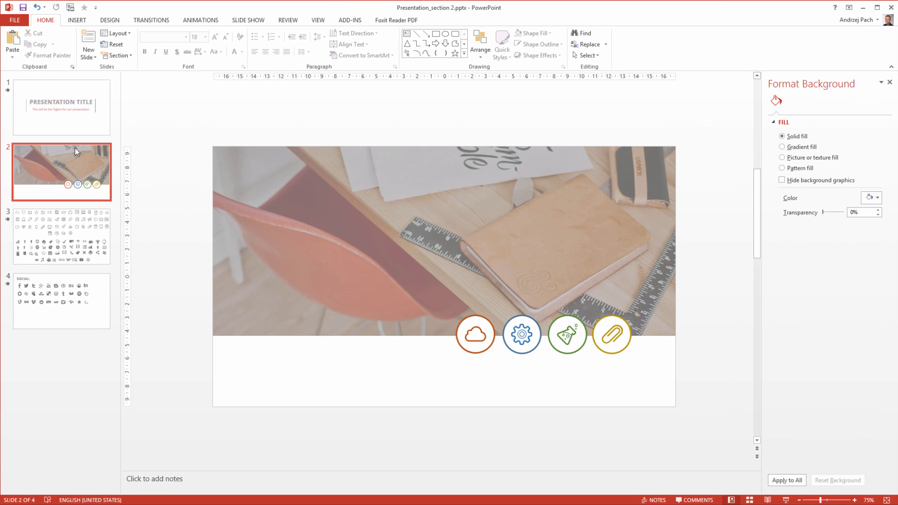
- Copy the PRESENTATION TITLE box from slide 1 onto slide 2
click(69, 122)
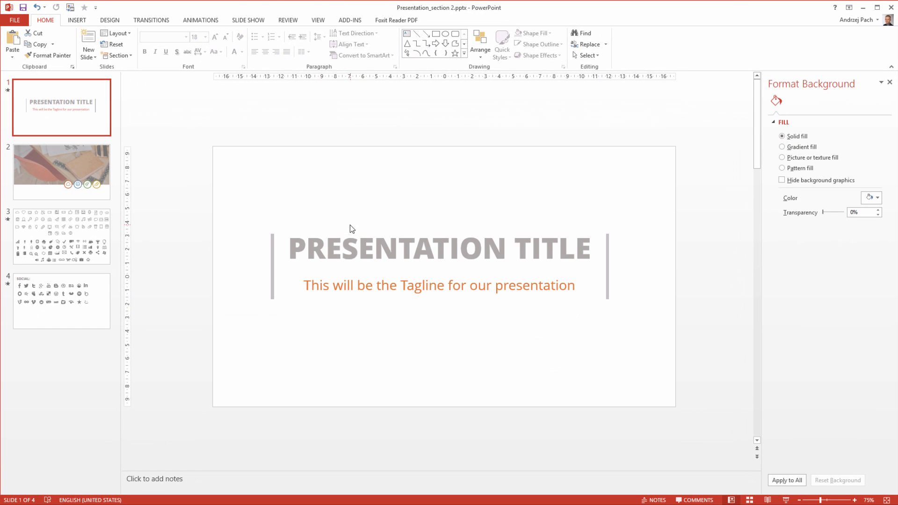
click(360, 236)
key(Page_Down)
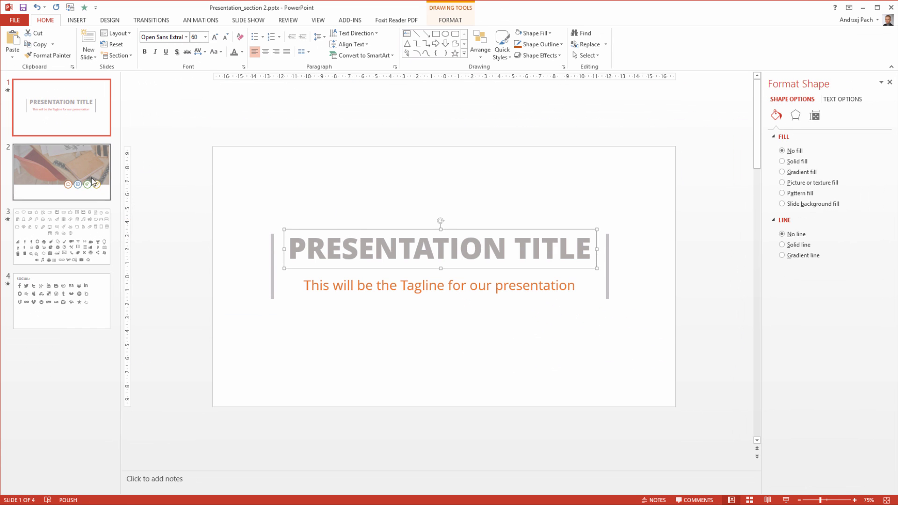
key(ctrl+v)
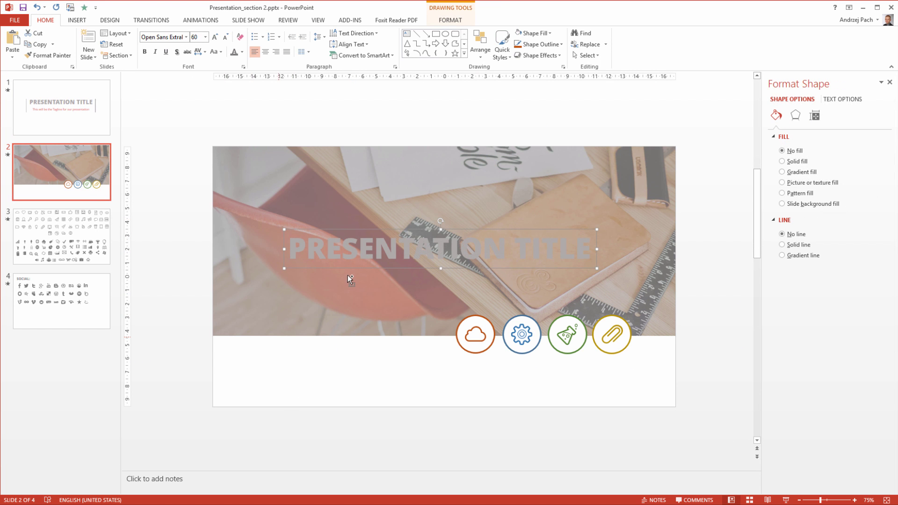
drag(350, 270, 295, 377)
- Retype the title as 'COMPANY NAME', make it white, and centre it over the photo
triple_click(314, 354)
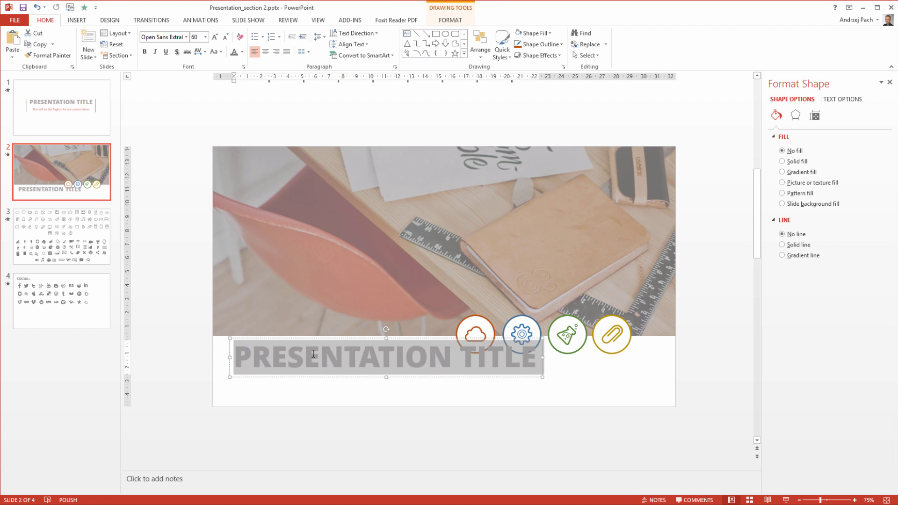
text(COMPANY NAME)
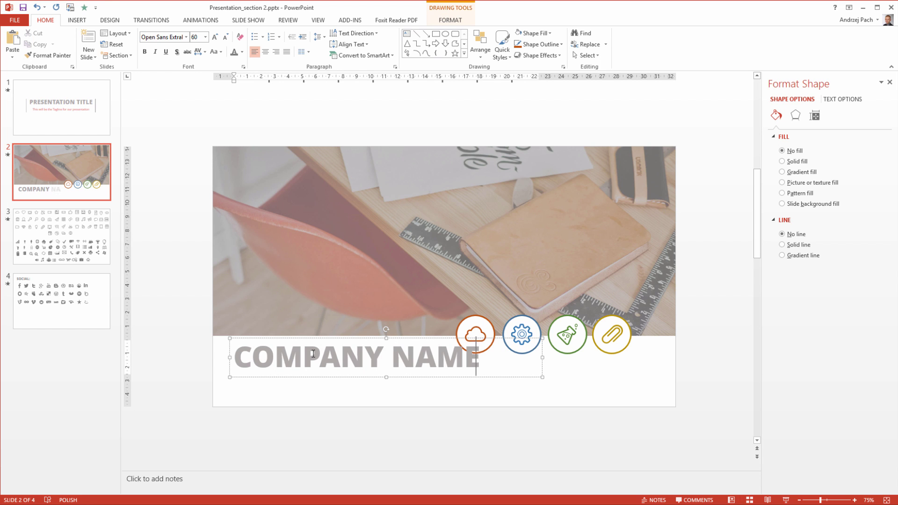
triple_click(317, 360)
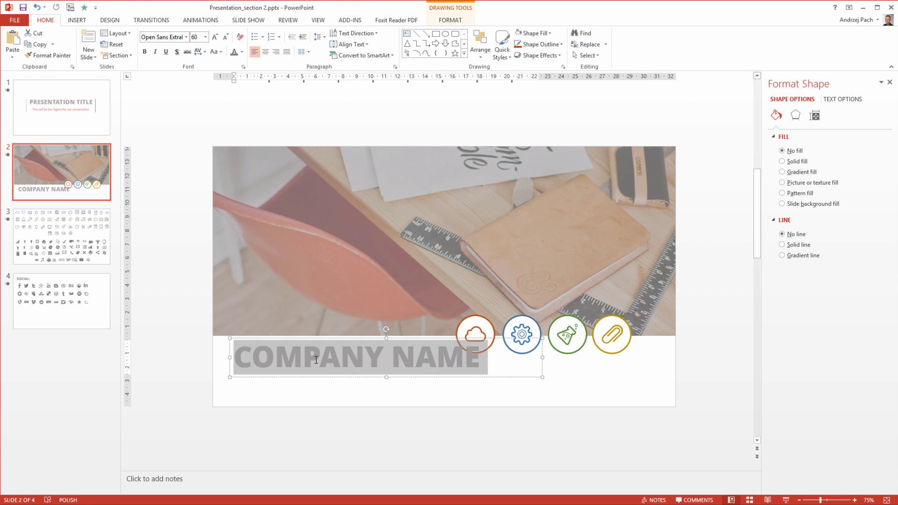
click(242, 52)
click(237, 74)
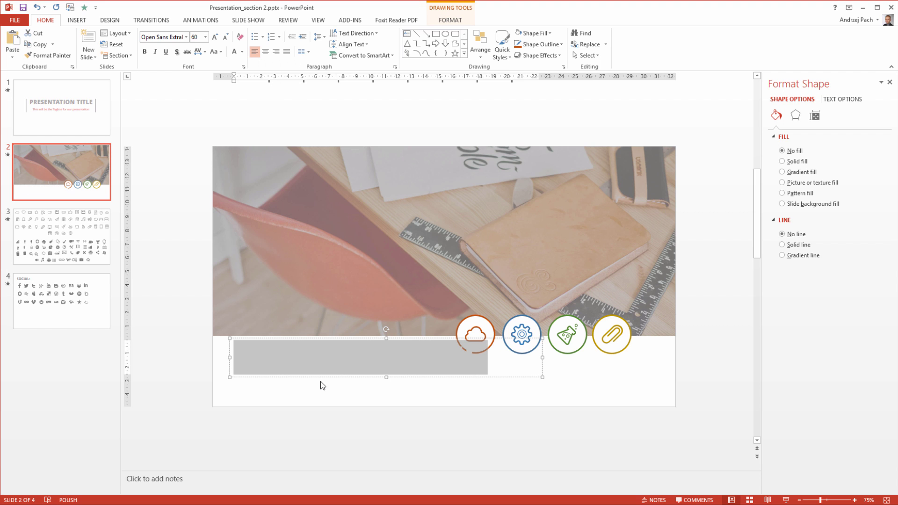
drag(318, 380, 408, 251)
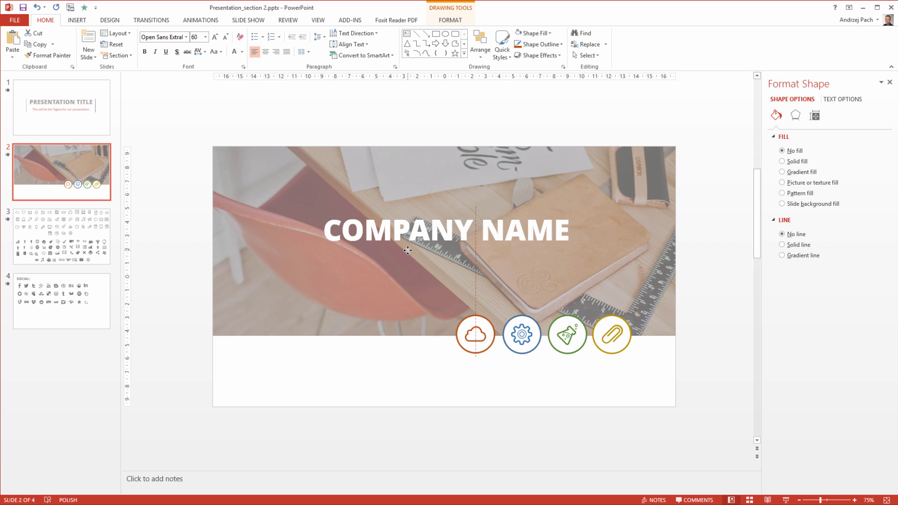
- Paste slide 1's tagline below the photo on slide 2 and reduce its font size twice
click(62, 107)
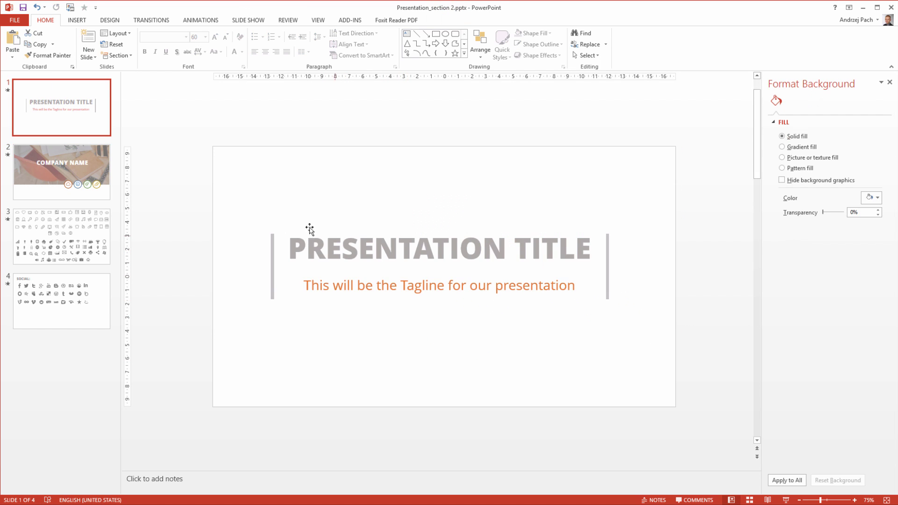
click(357, 280)
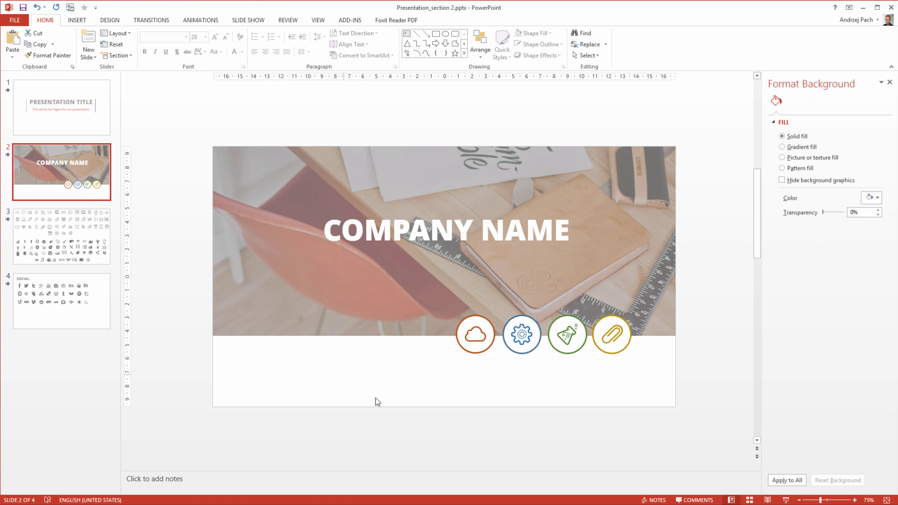
key(ctrl+v)
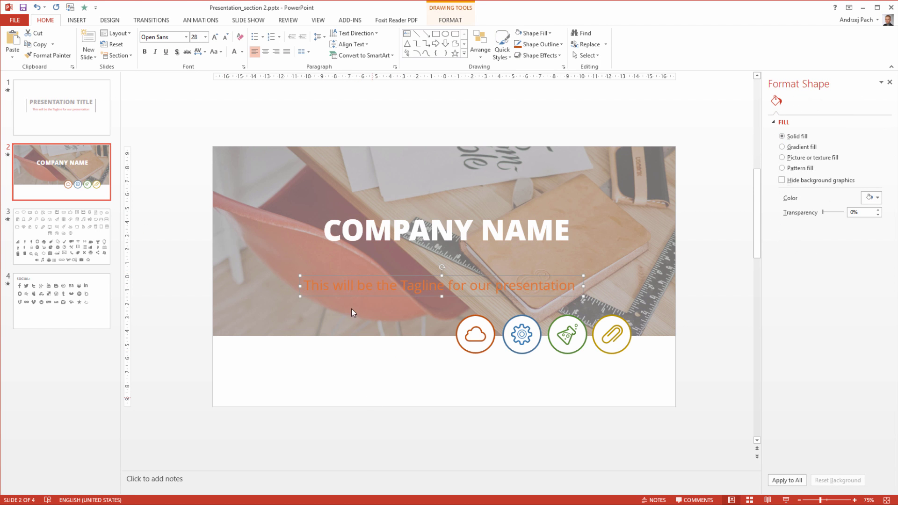
drag(358, 296, 297, 379)
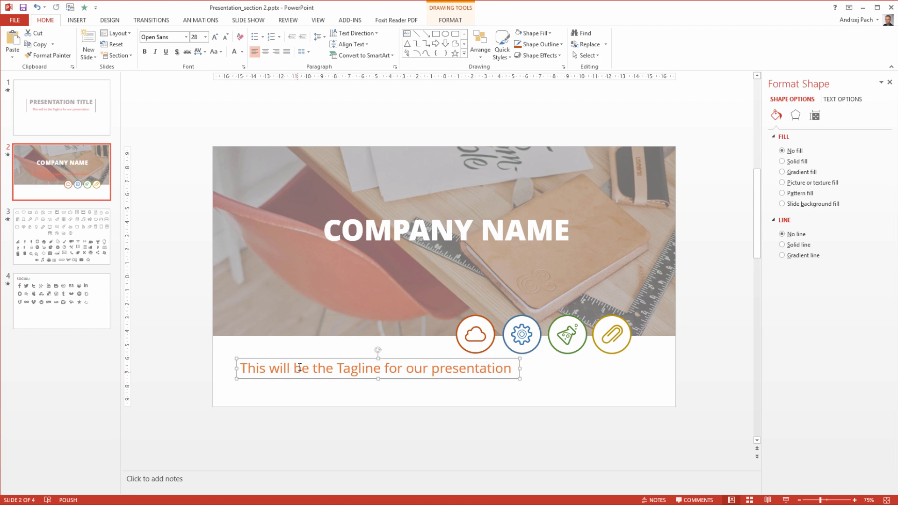
triple_click(300, 368)
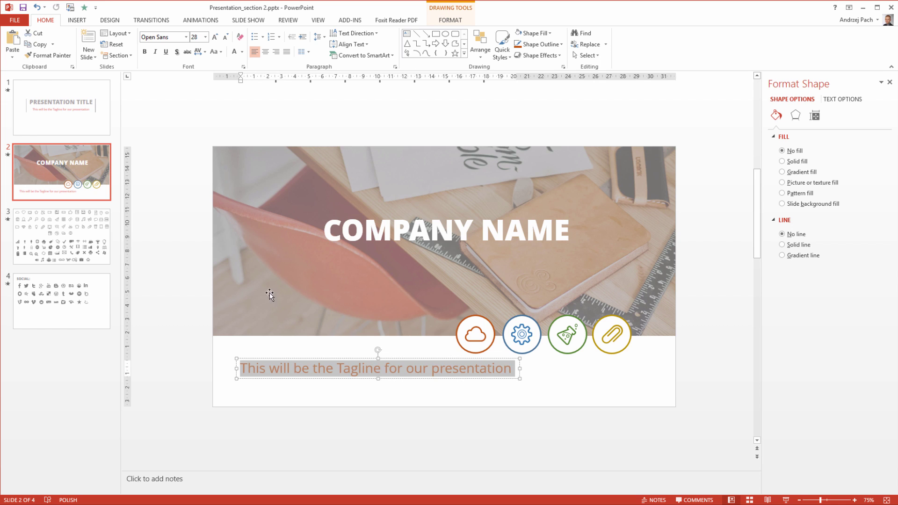
click(224, 40)
click(224, 40)
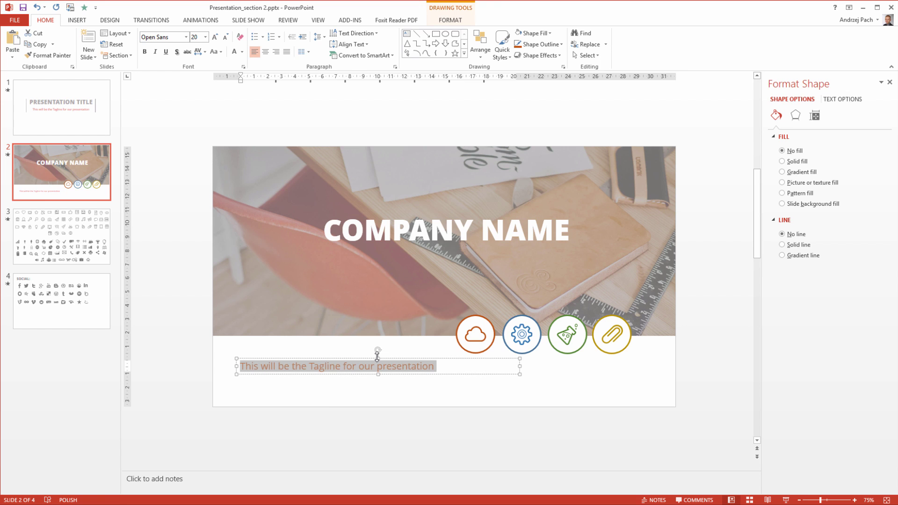
- Replace the tagline with the Lorem ipsum paragraph and justify it
text(Lorem ipsum dolor sit amet, consectetur adipiscing elit. Sed vestibulum urna quis ligula dapibus ultricies. Mauris aliquet metus vel velit tristique, ut imperdiet mi rutrum. Sed sed mauris vitae nibh feugiat condimentum ut id nibh.)
click(322, 344)
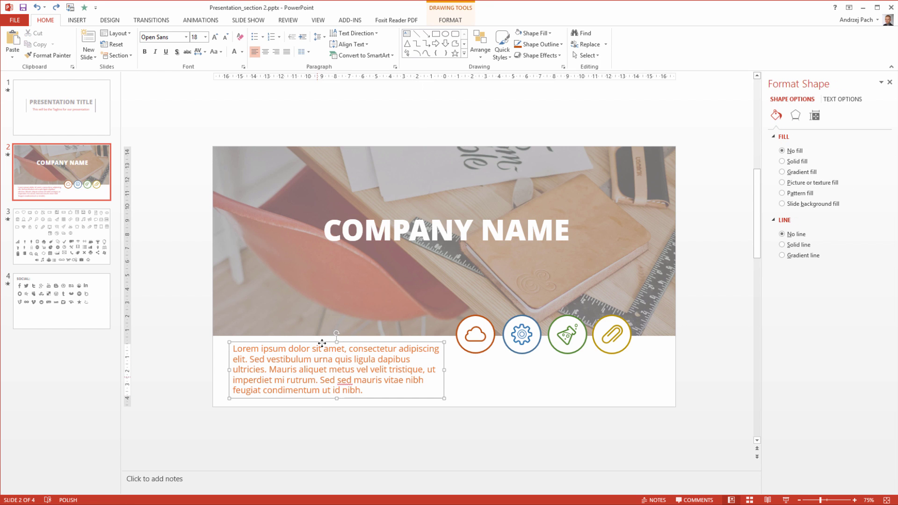
click(286, 52)
click(429, 384)
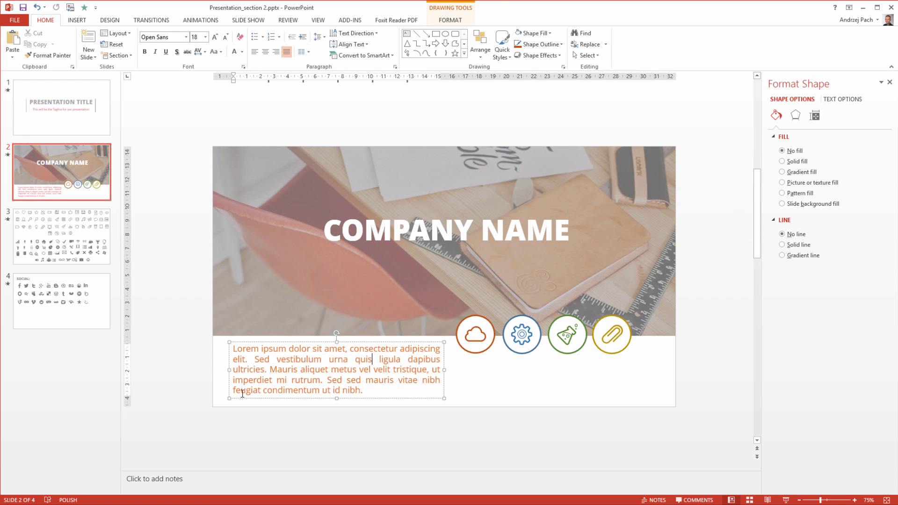
click(506, 434)
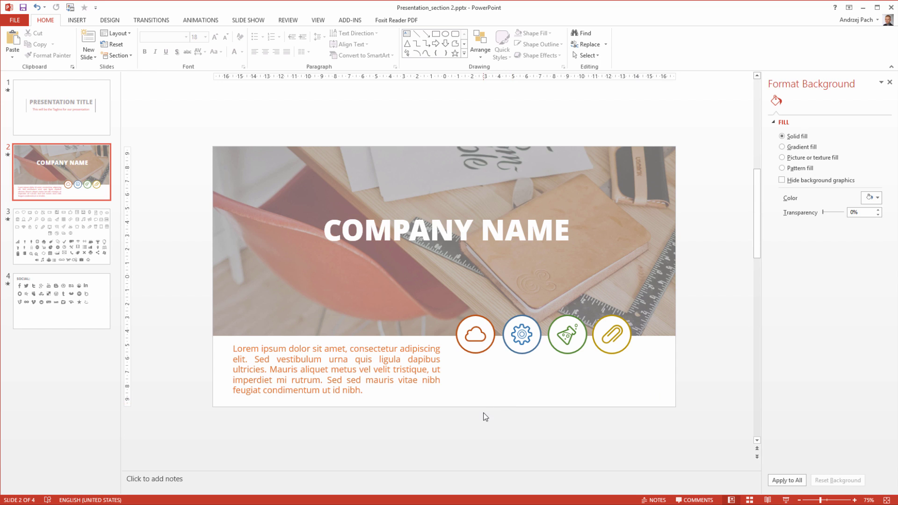
drag(218, 418, 449, 333)
click(60, 125)
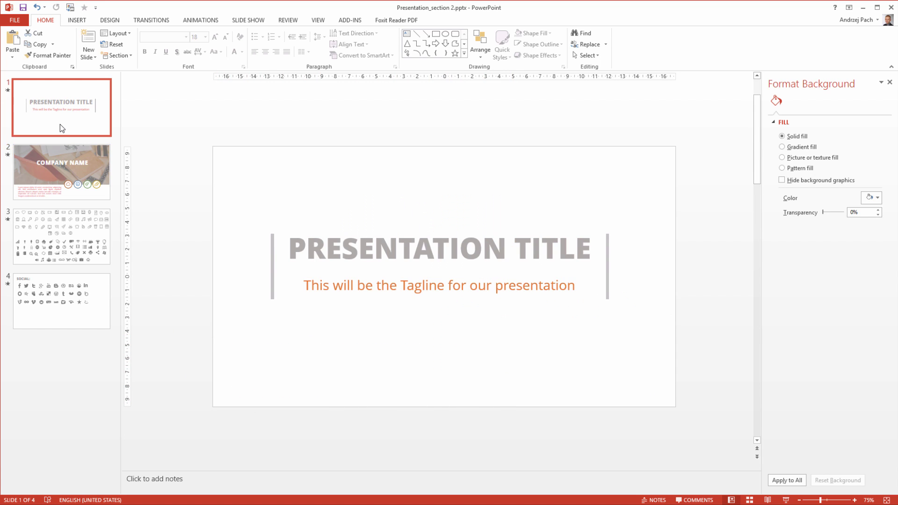
click(63, 176)
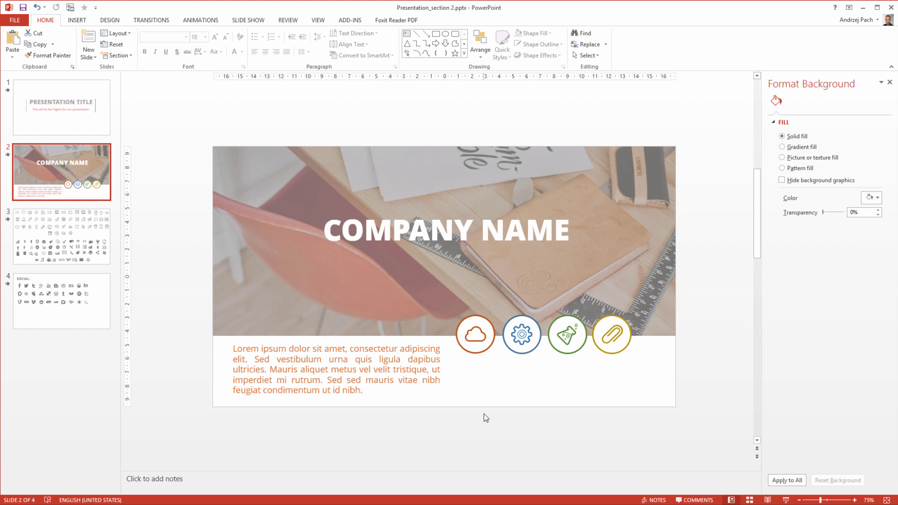
click(550, 452)
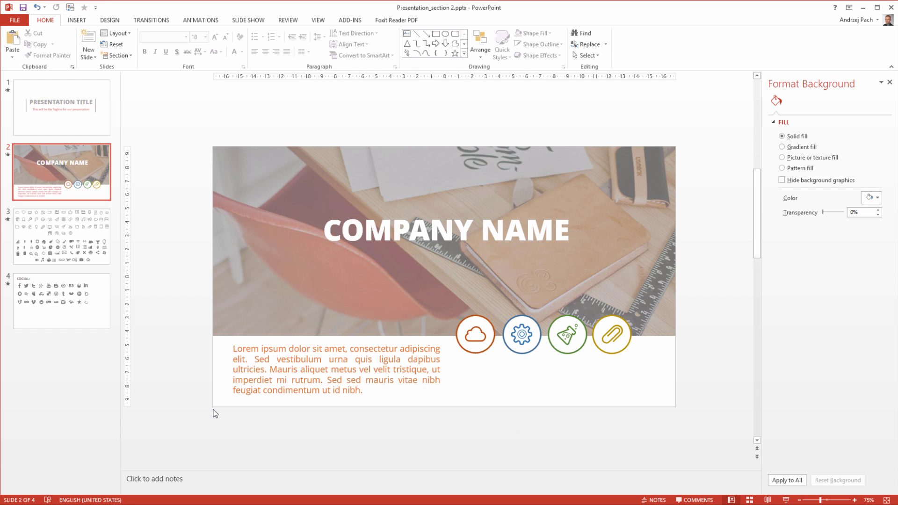